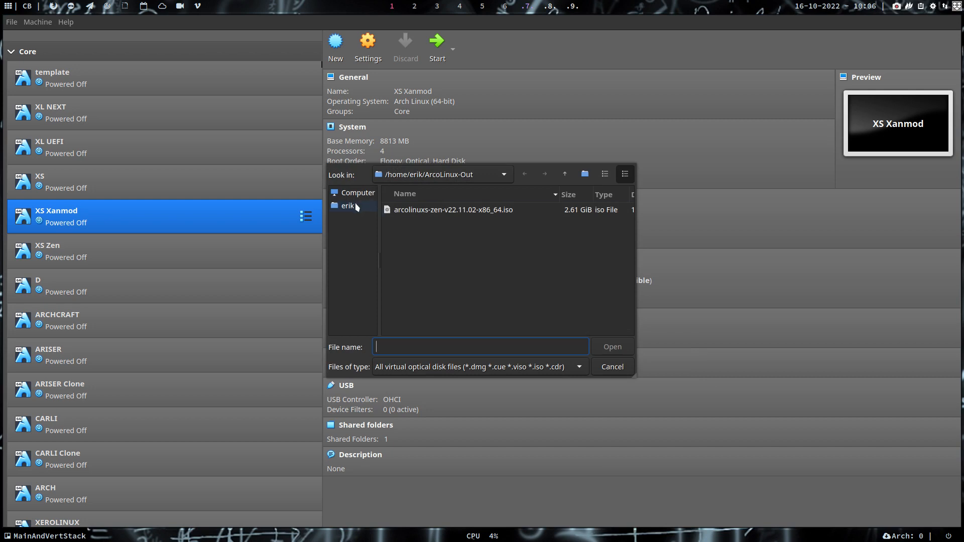
Attach arcolinuxs-xanmod-v22.11.02-x86_64.iso from Insync/SHARED-CORETEAM to the XS Xanmod optical drive.
click(348, 206)
scroll(431, 286, down, 6)
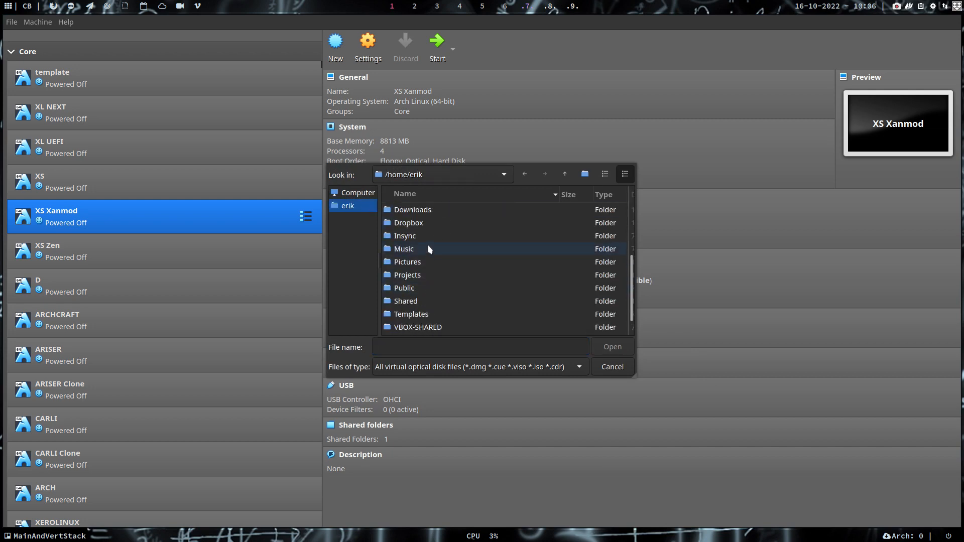
double_click(428, 238)
double_click(428, 289)
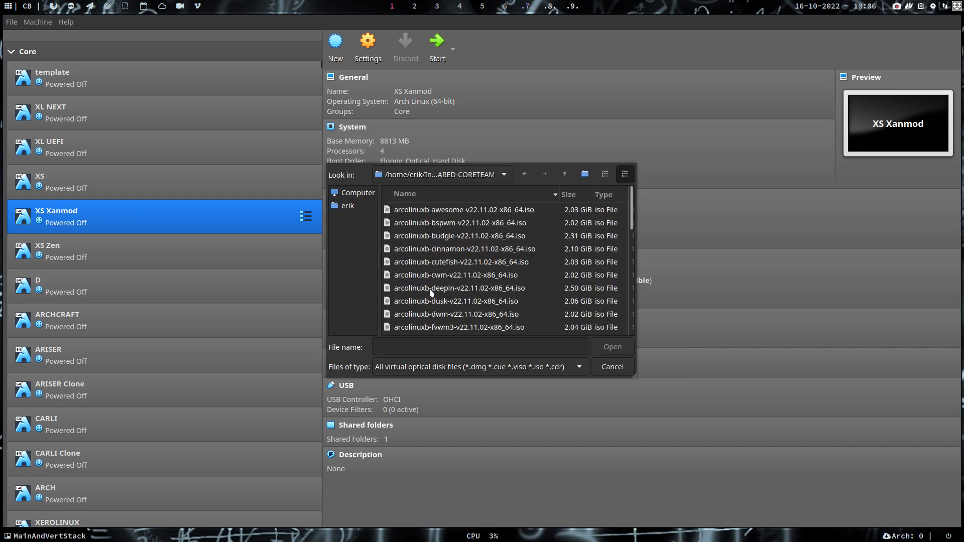
scroll(441, 280, down, 3)
scroll(442, 279, down, 6)
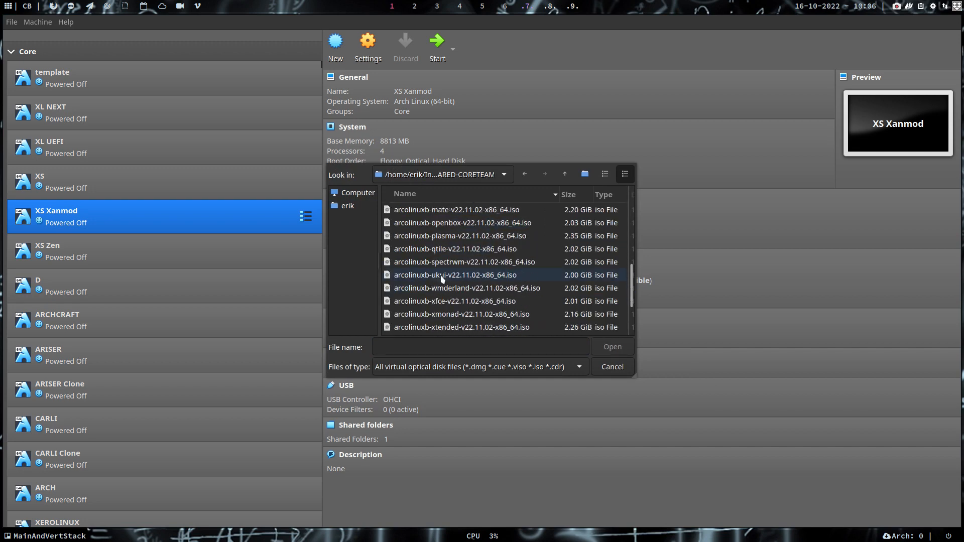
click(451, 315)
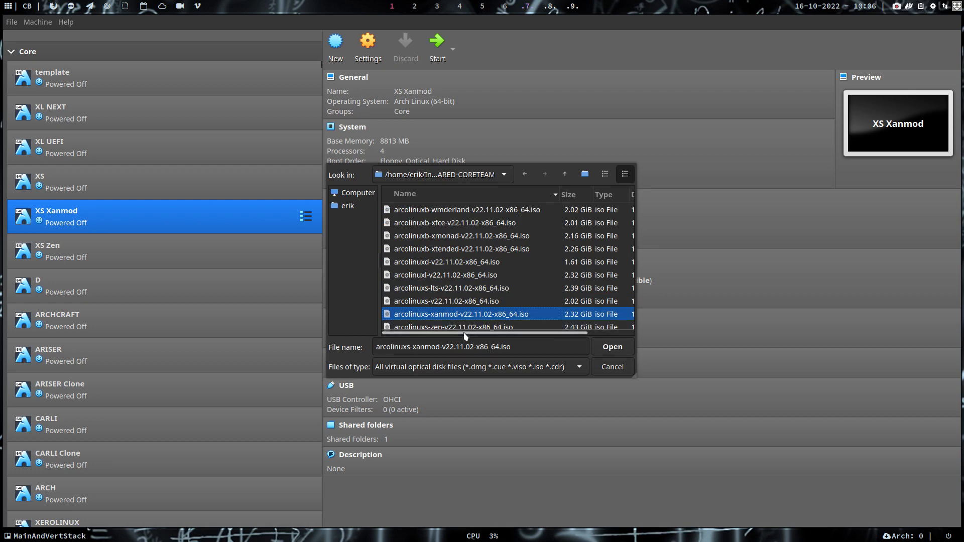
click(617, 346)
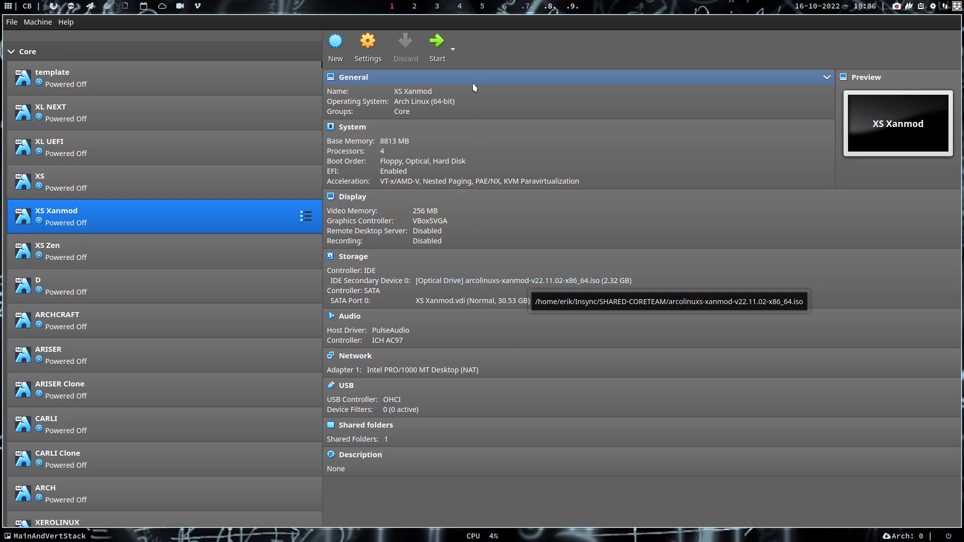
Start XS Xanmod and boot from UEFI VBOX CD-ROM via UEFI Firmware Settings' Boot Manager.
click(434, 44)
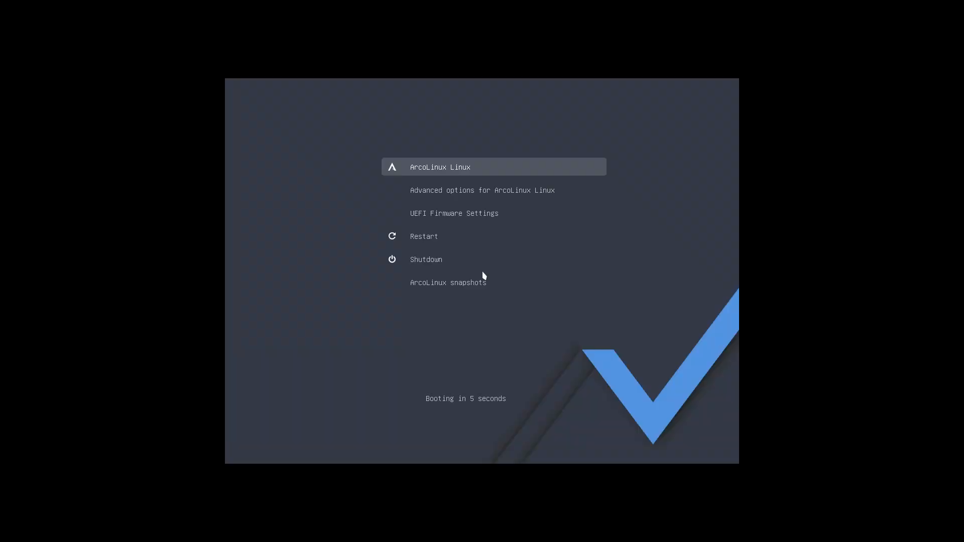
key(Down)
key(Down)
key(Down)
key(Up)
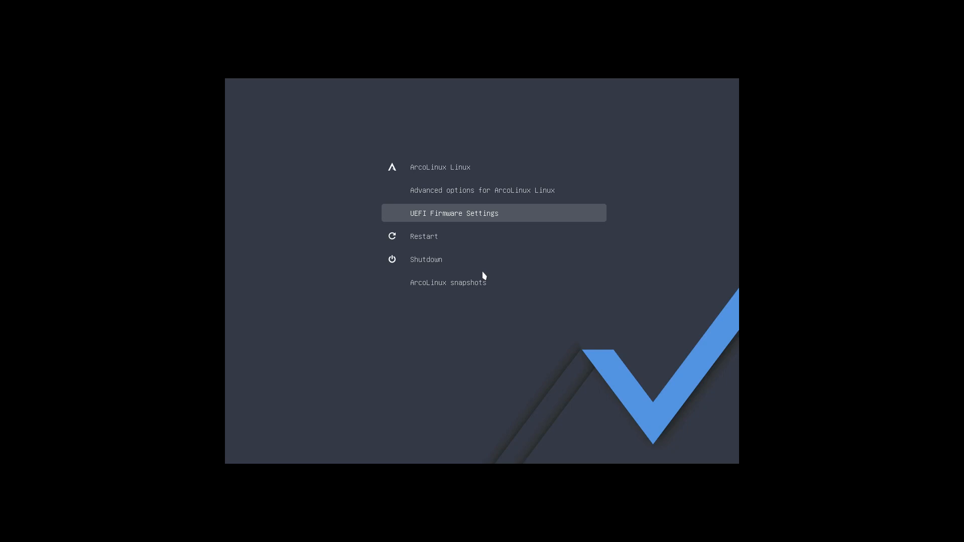
key(Return)
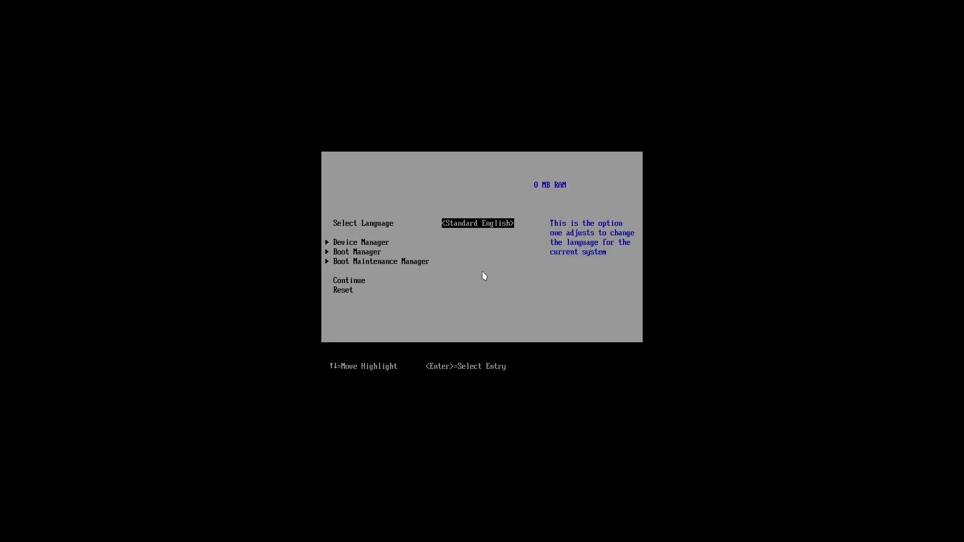
key(Down)
key(Down)
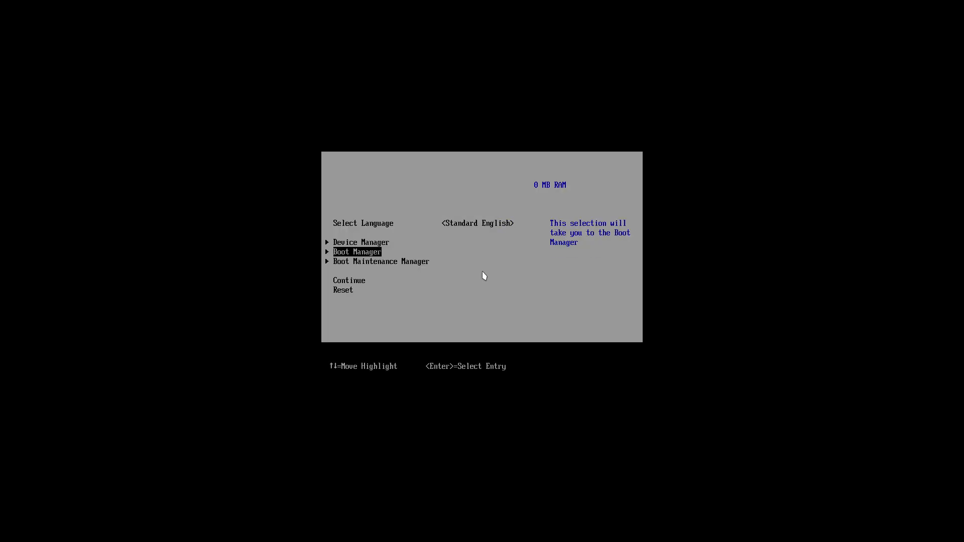
key(Return)
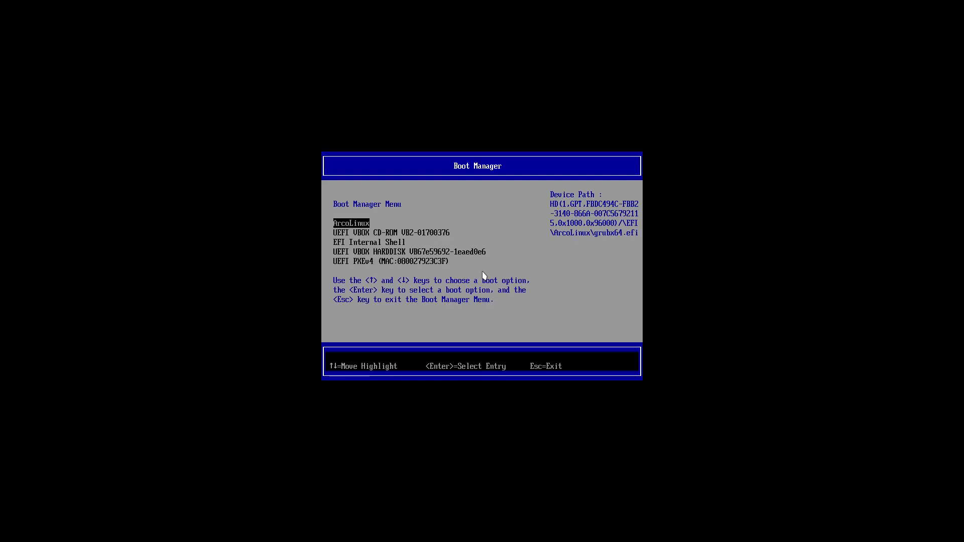
key(Down)
key(Return)
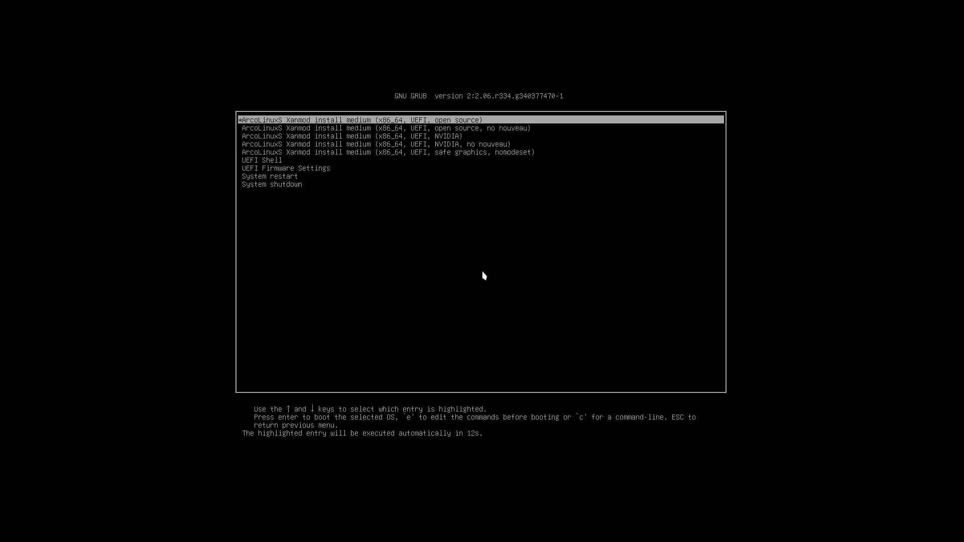
Review the open source and NVIDIA GRUB entries, then boot the first open source entry.
key(Down)
key(Up)
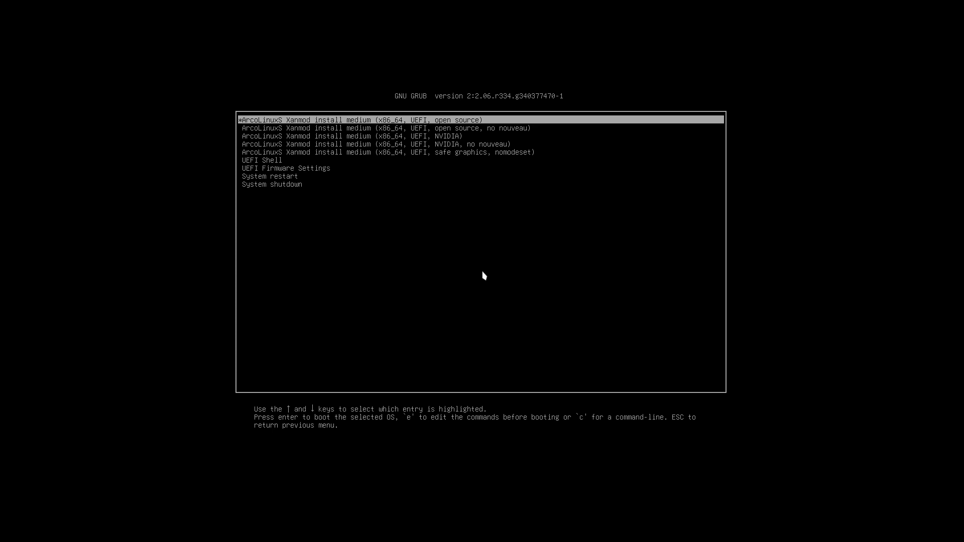
key(Down)
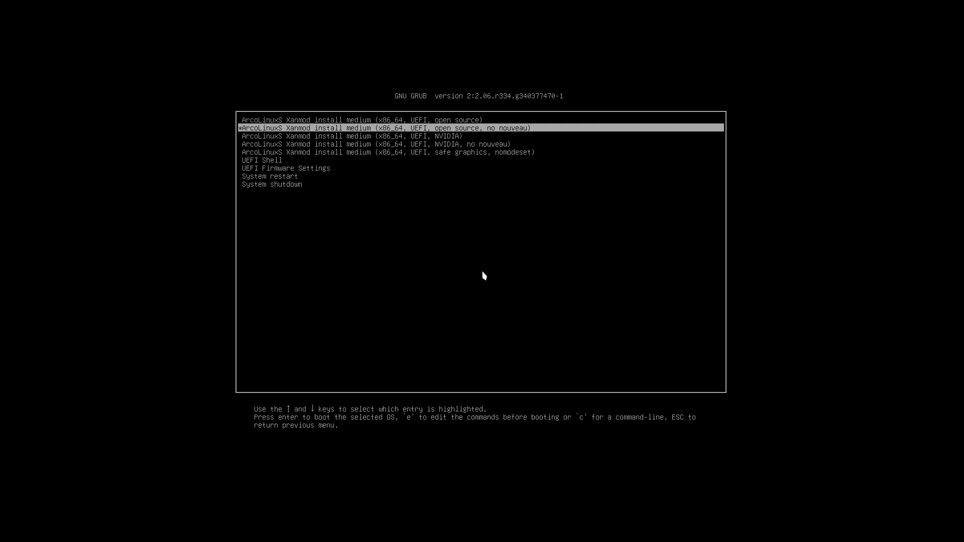
key(Up)
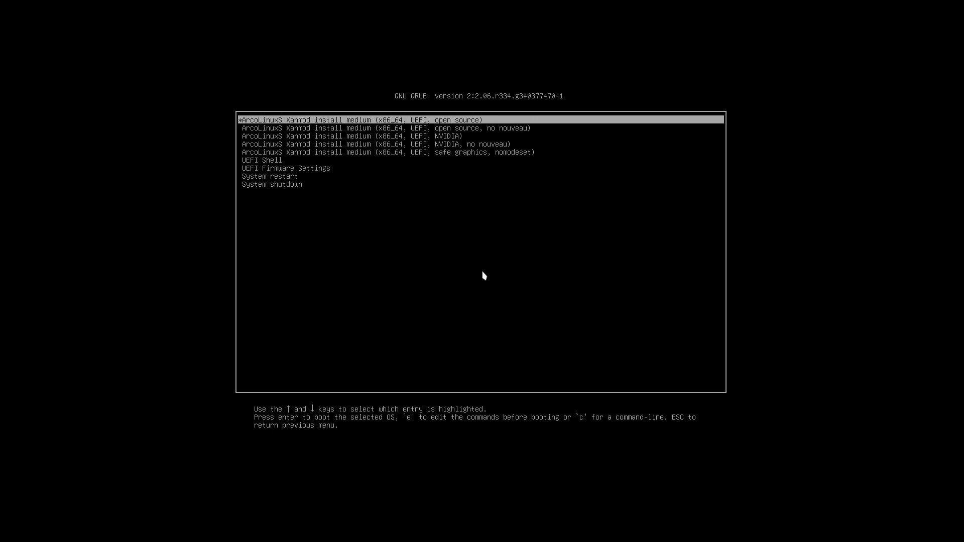
key(Down)
key(Down)
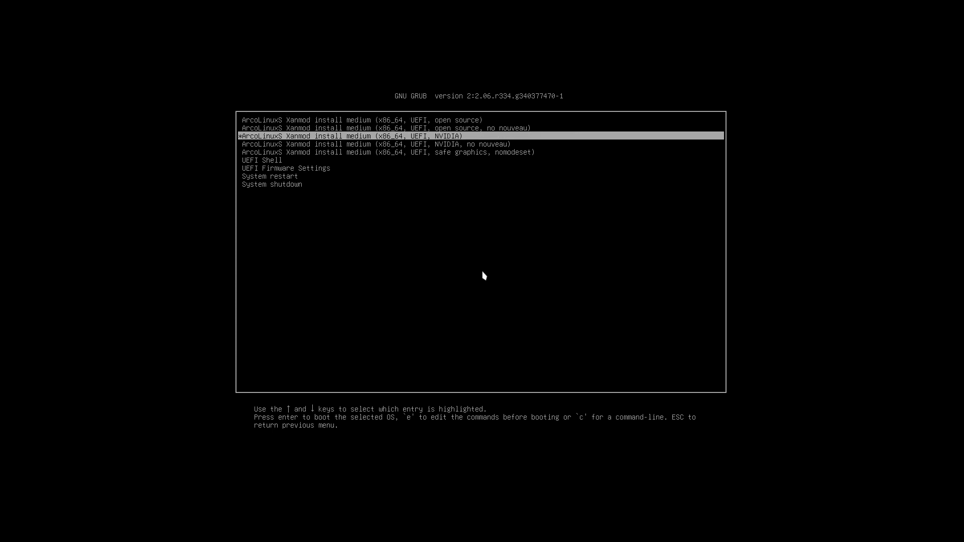
key(Down)
key(Up)
key(Down)
key(Down)
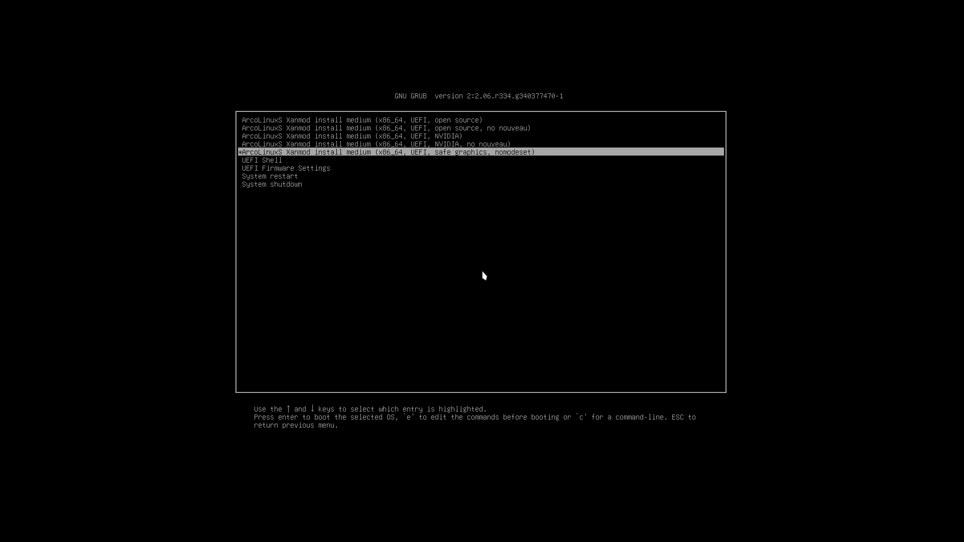
key(Up)
key(Up)
key(Up)
key(Up)
key(Return)
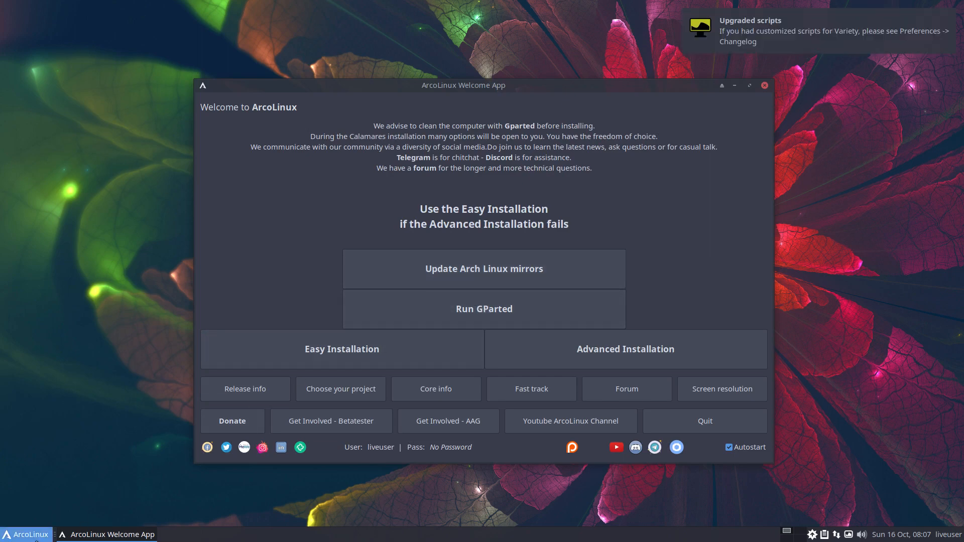
click(32, 535)
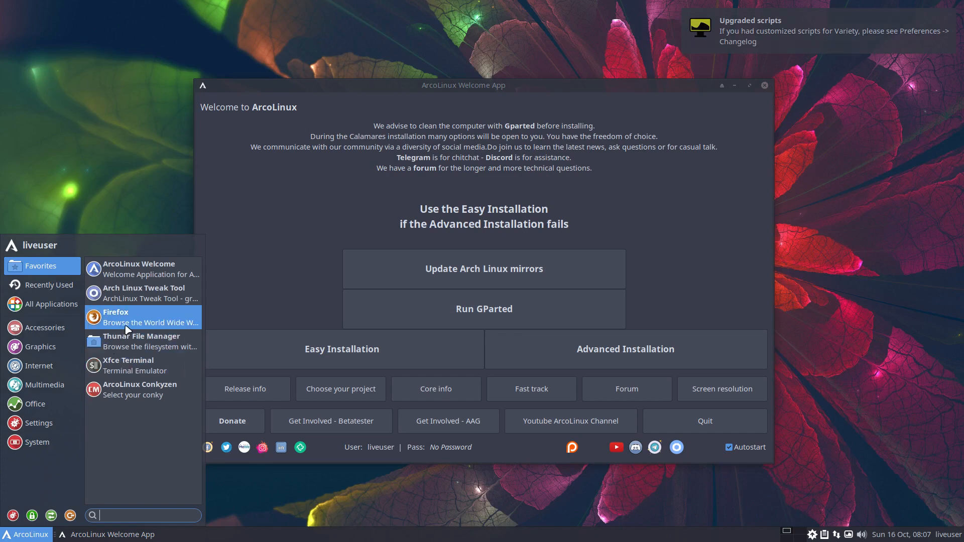
click(40, 347)
click(48, 329)
click(49, 351)
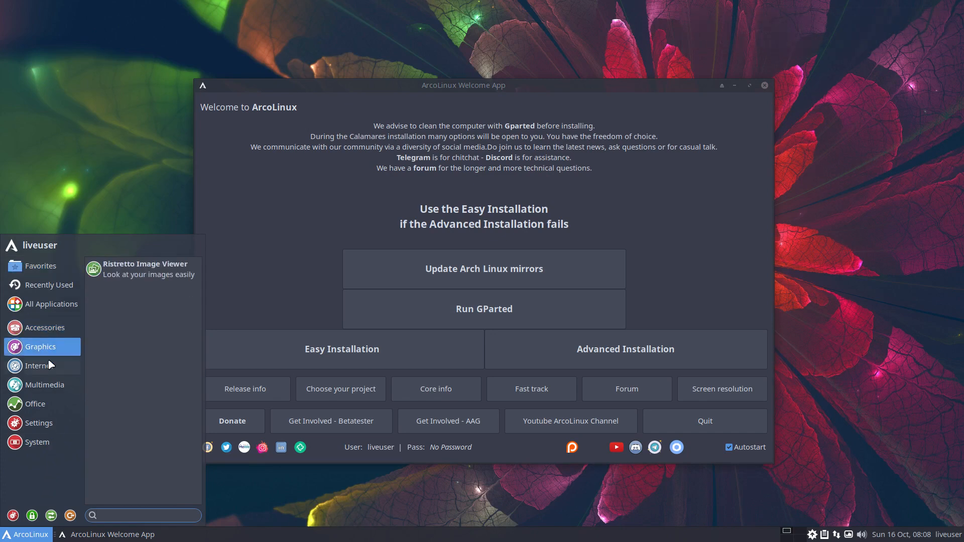
click(51, 366)
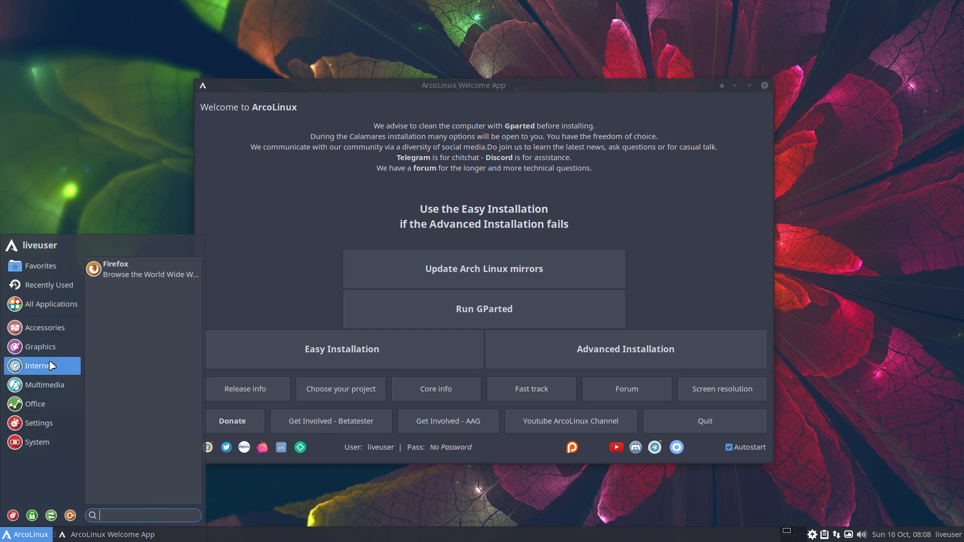
click(55, 386)
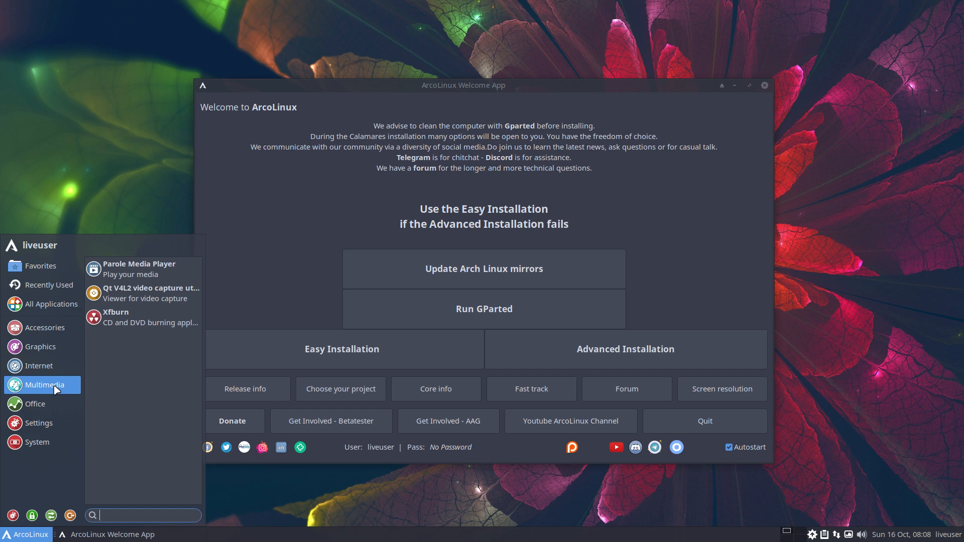
click(53, 404)
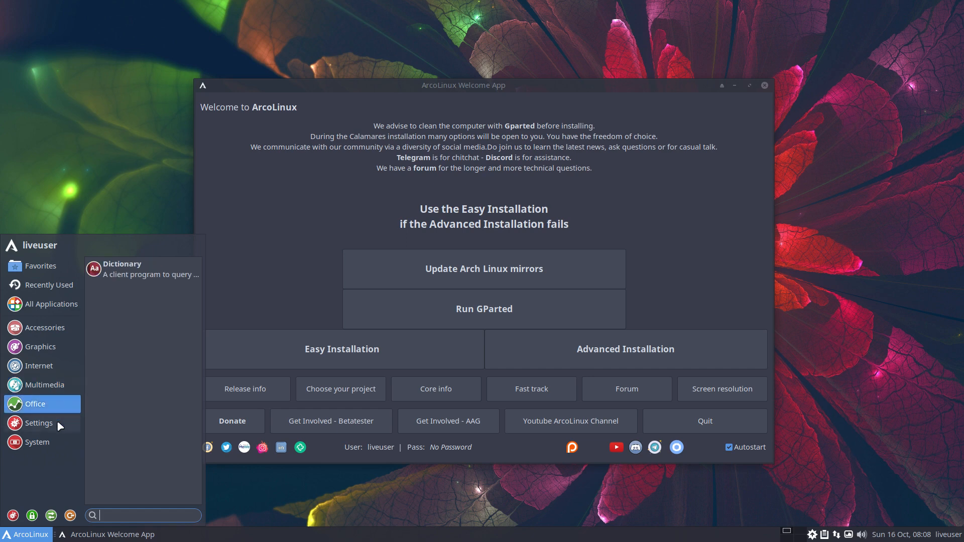
click(57, 422)
click(57, 441)
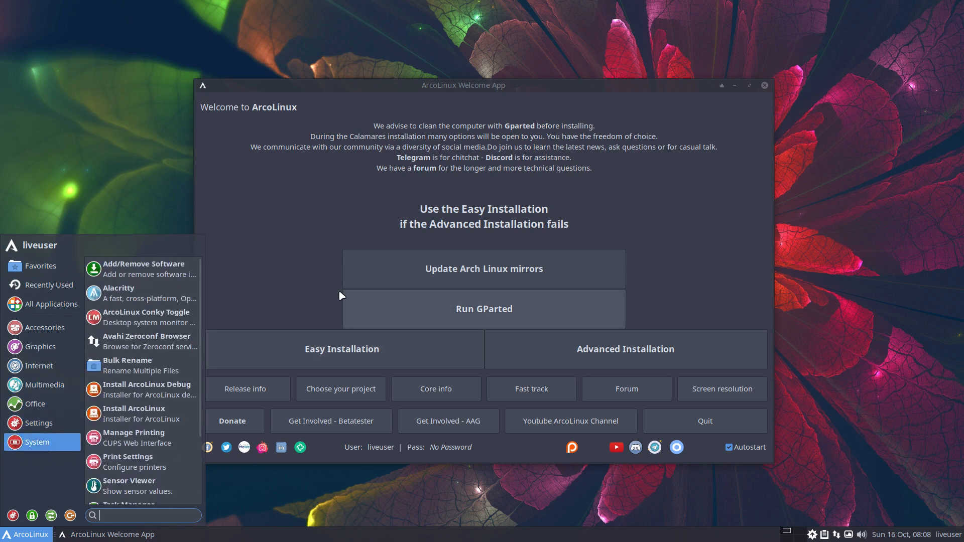
click(312, 284)
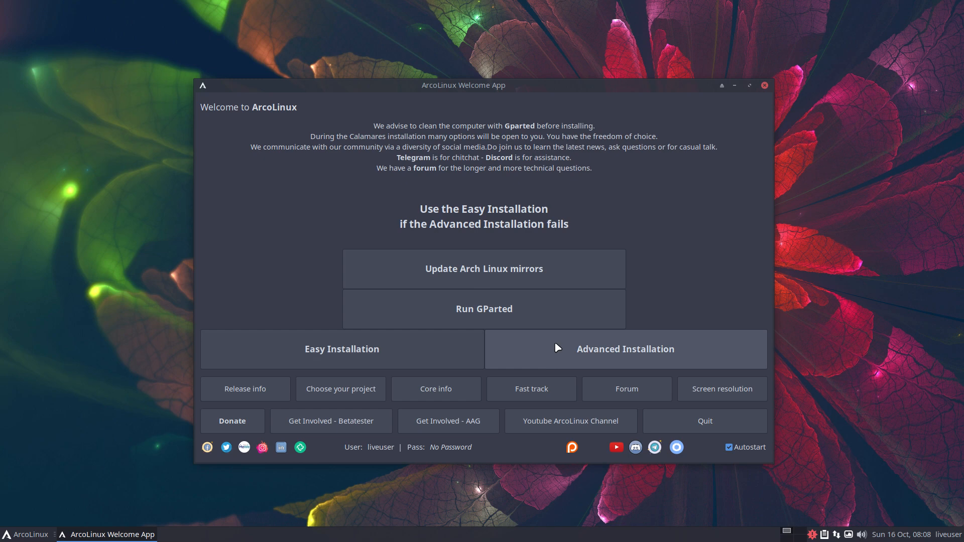
Launch Easy Installation and advance through the welcome and Europe/Brussels location pages.
click(363, 355)
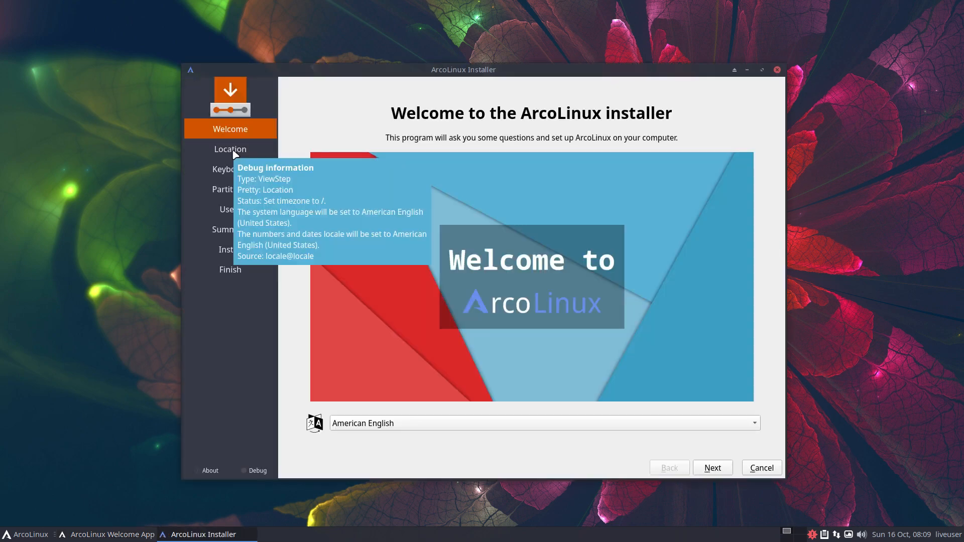
click(712, 469)
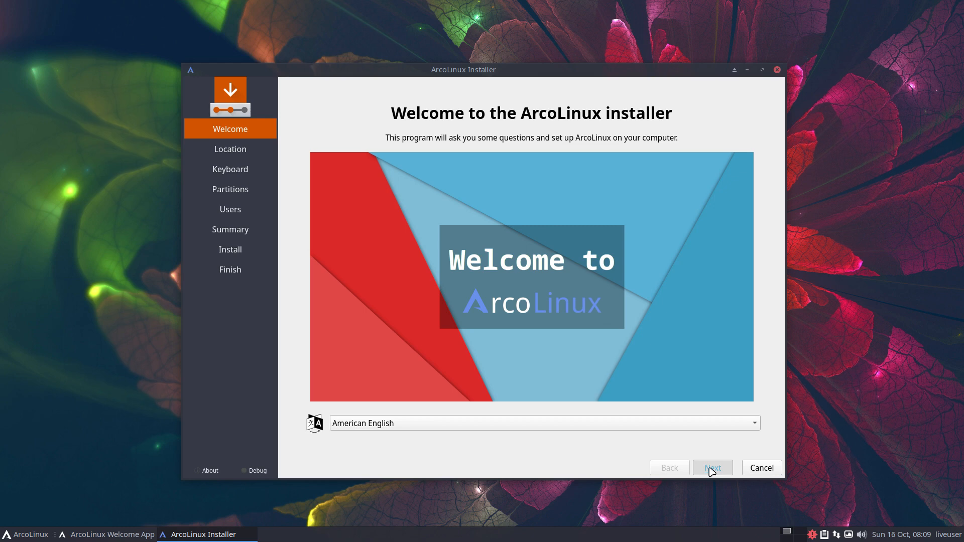
click(712, 469)
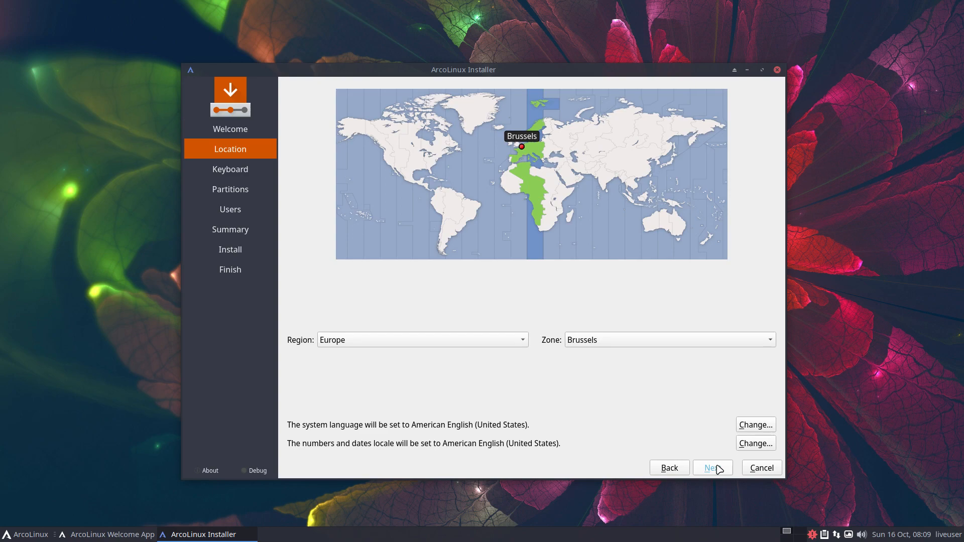
click(712, 468)
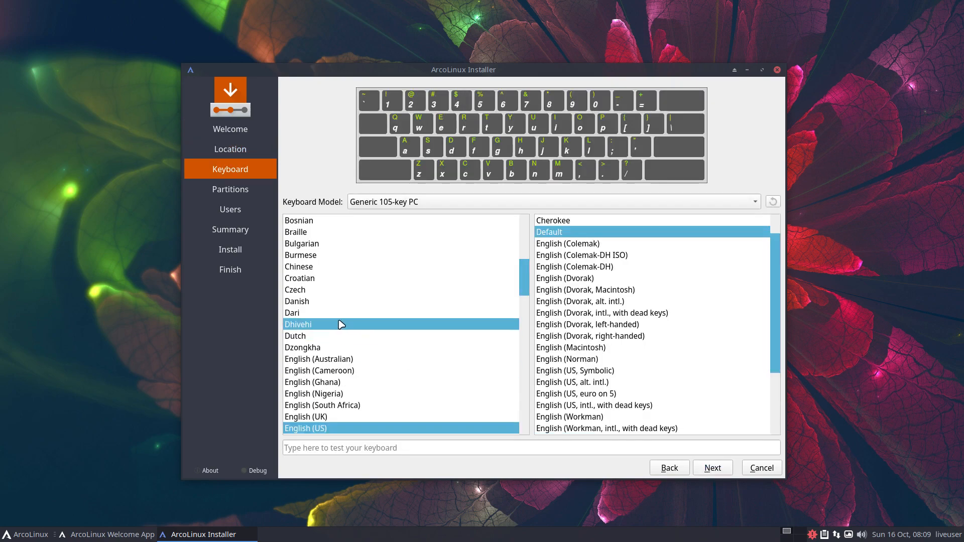
Choose the Belgian (Default variant) keyboard layout and continue to Partitions.
drag(523, 274, 529, 253)
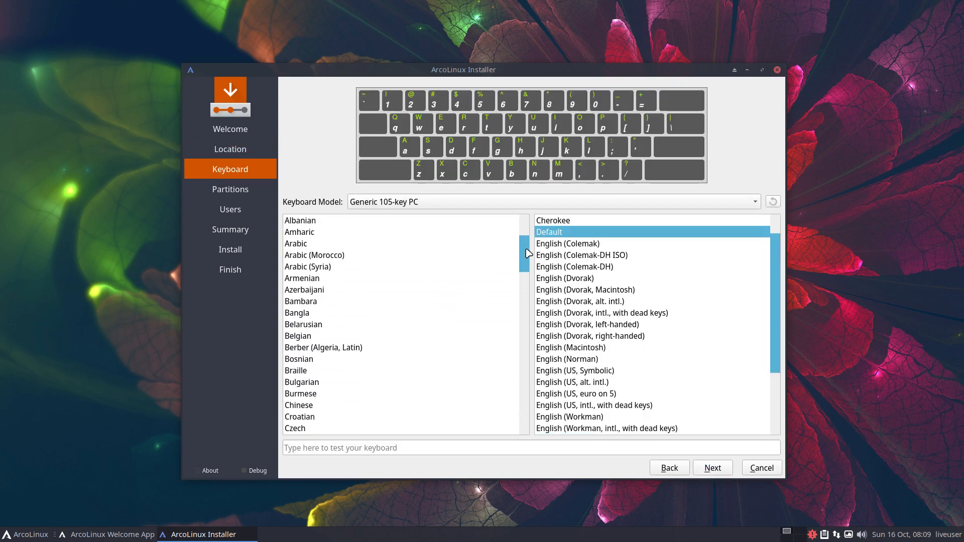
click(357, 336)
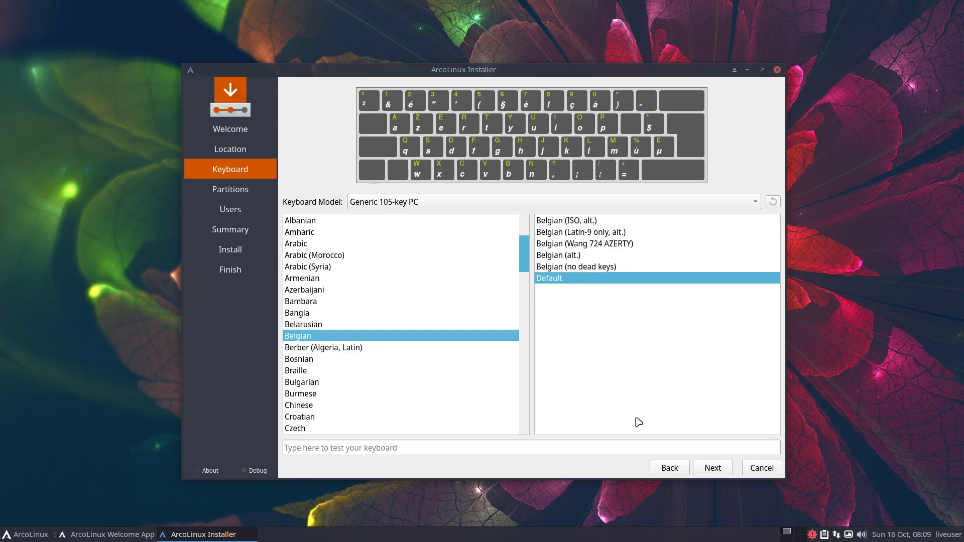
click(705, 471)
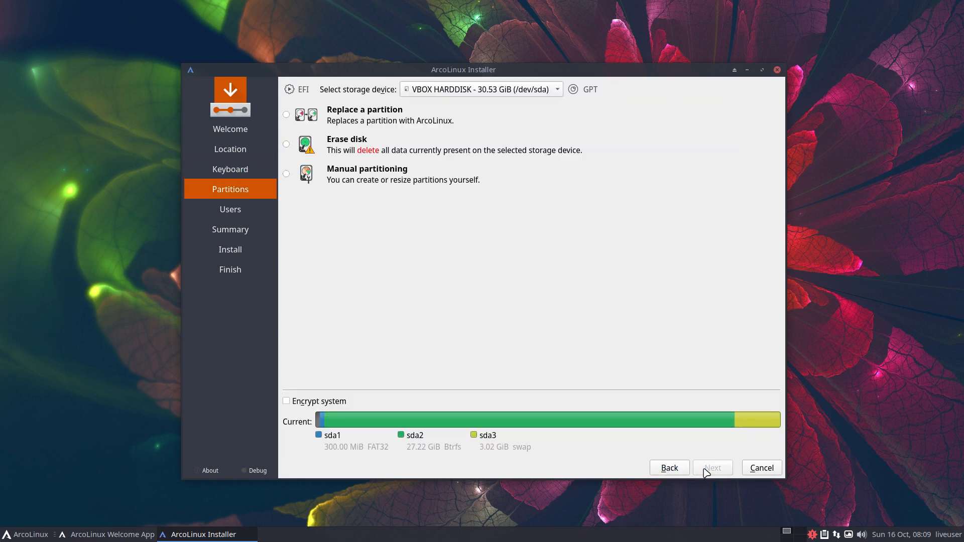
Select Erase disk with ext4 filesystem and Swap (no Hibernate), then continue to Users.
click(355, 149)
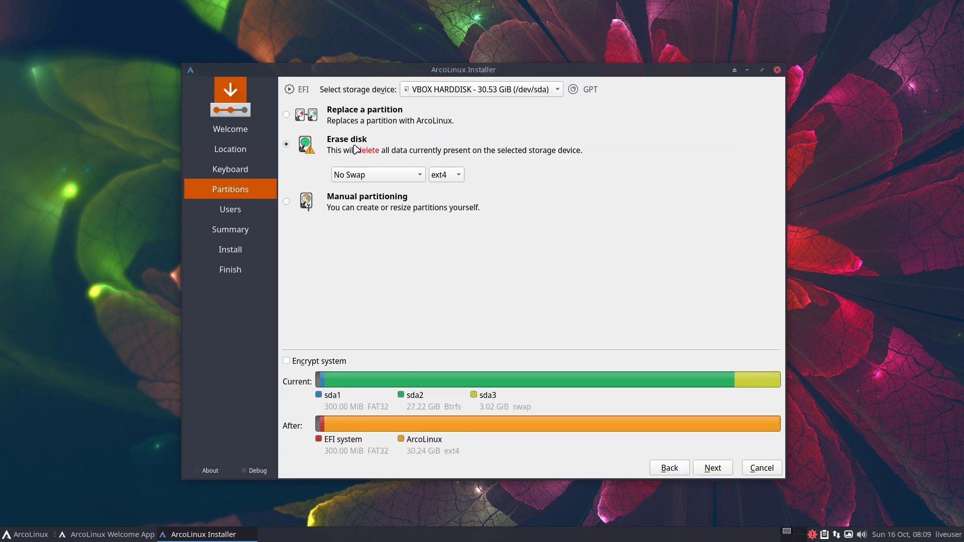
click(447, 176)
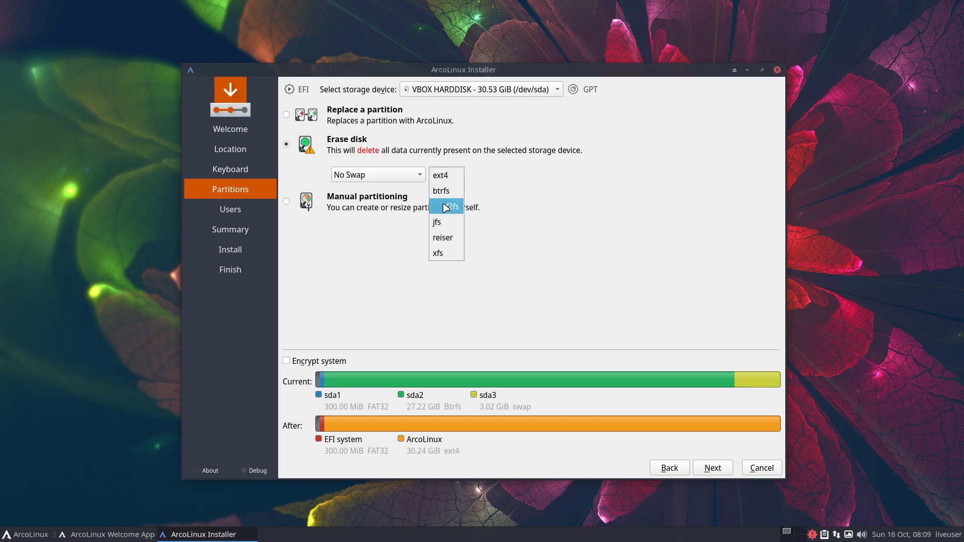
click(505, 212)
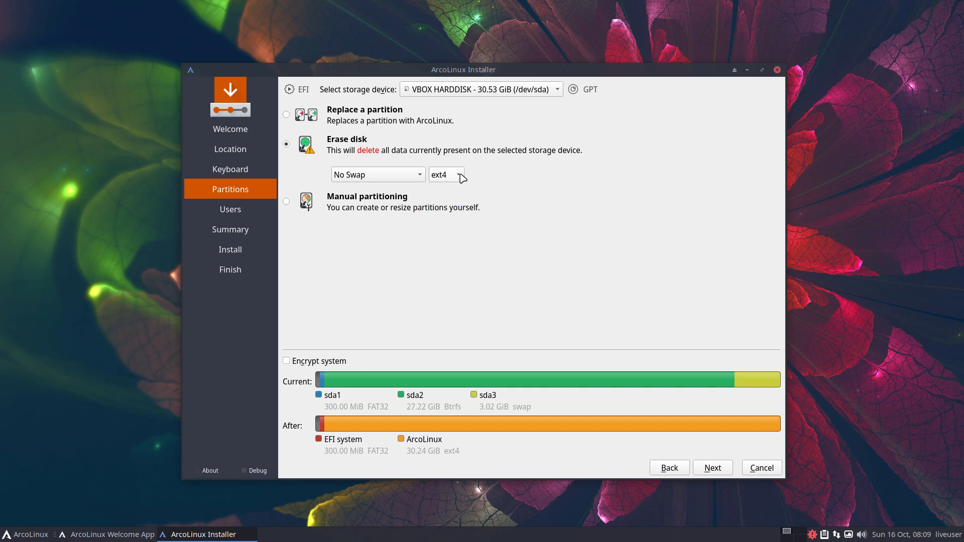
click(421, 175)
click(414, 191)
click(412, 178)
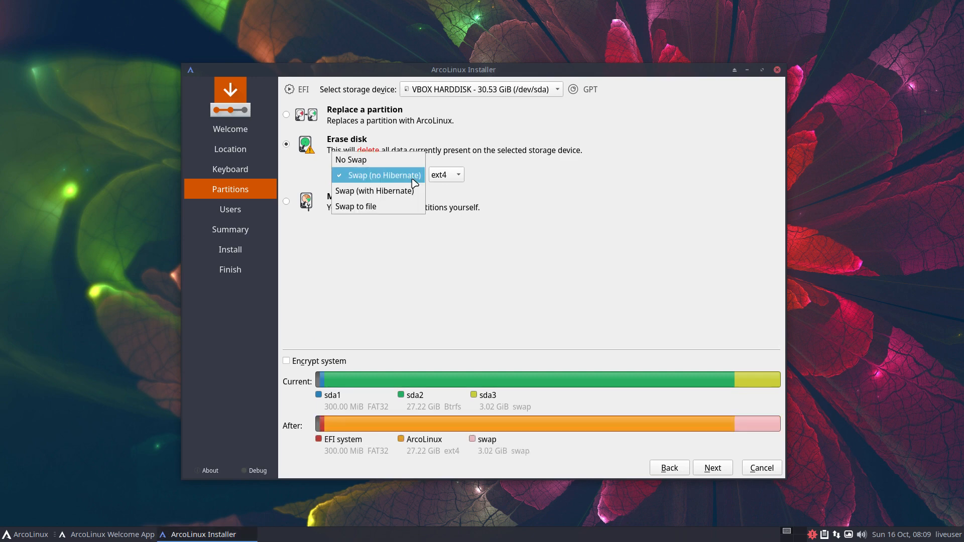
click(412, 191)
click(458, 179)
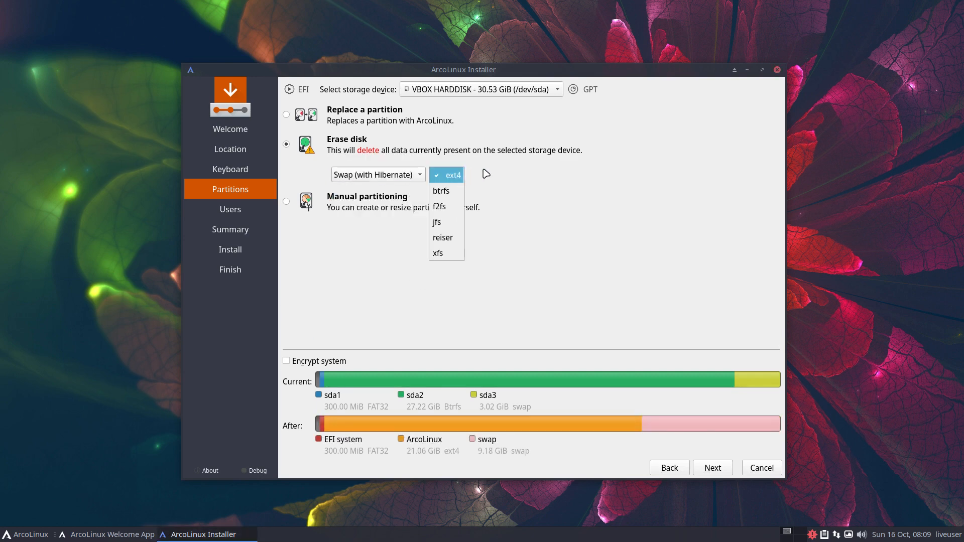
click(486, 174)
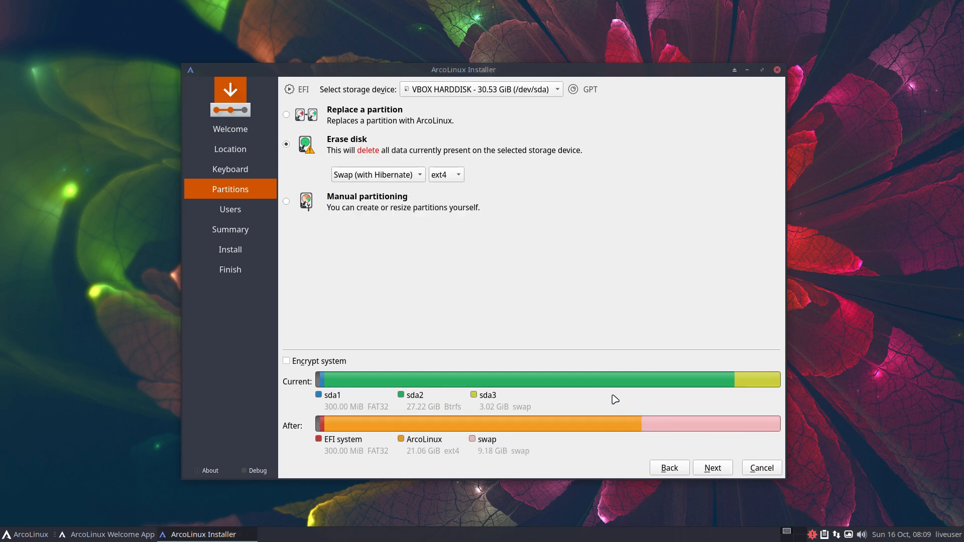
click(411, 180)
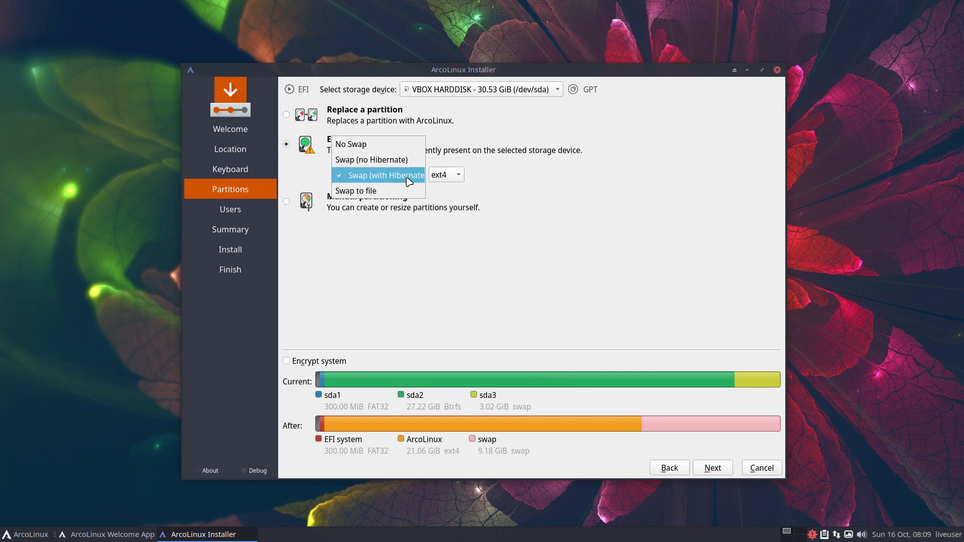
click(370, 159)
click(707, 469)
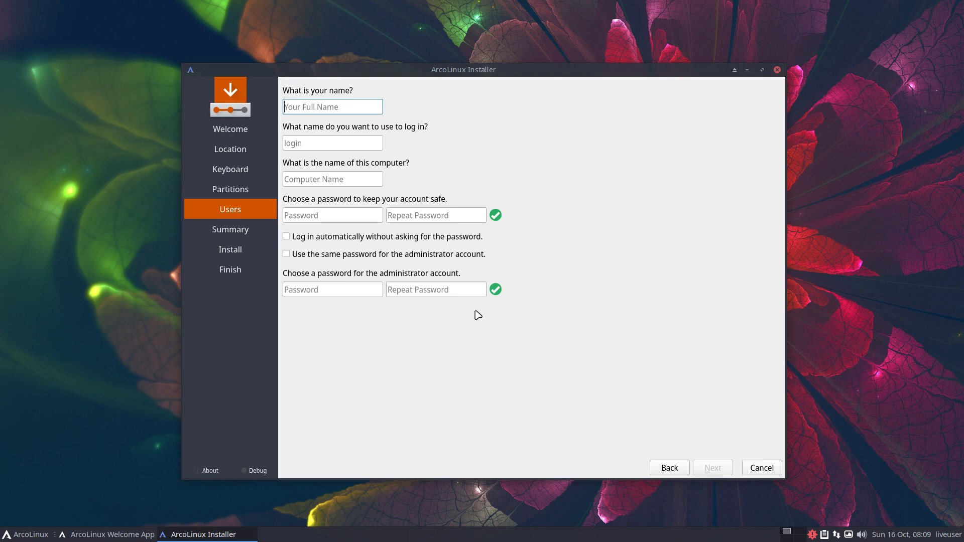
Enter the user's name, login and password with auto-login and shared admin password, then Install.
key(Tab)
key(Tab)
key(Tab)
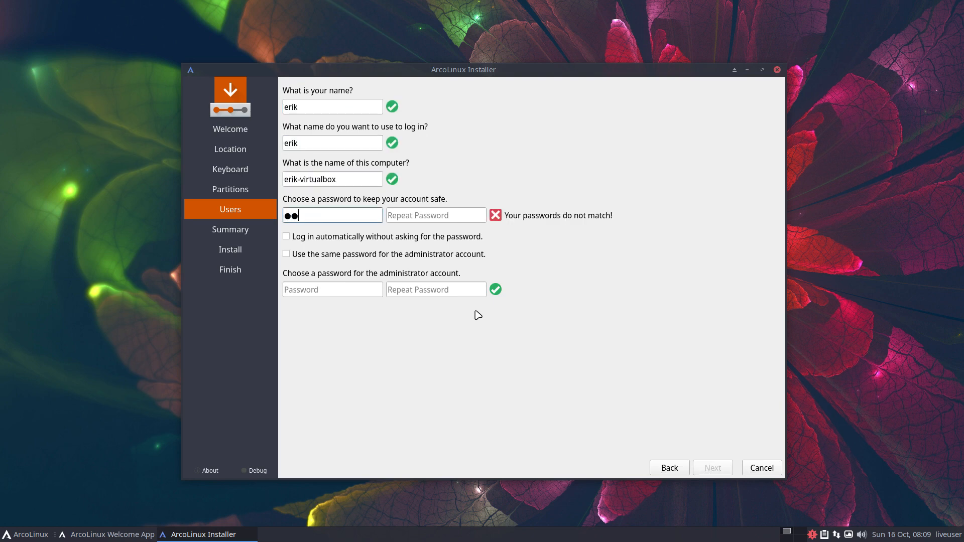
key(Tab)
key(Tab)
key(Tab)
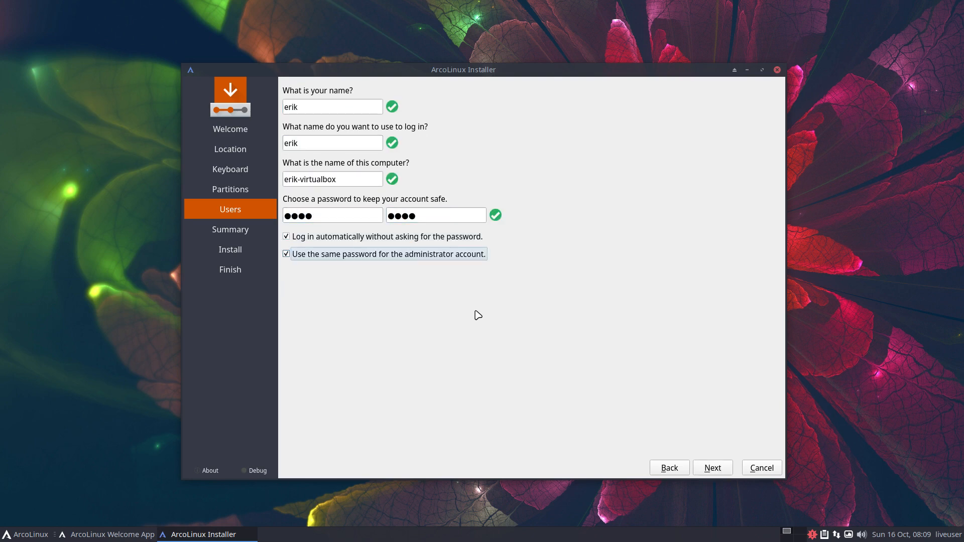
click(729, 468)
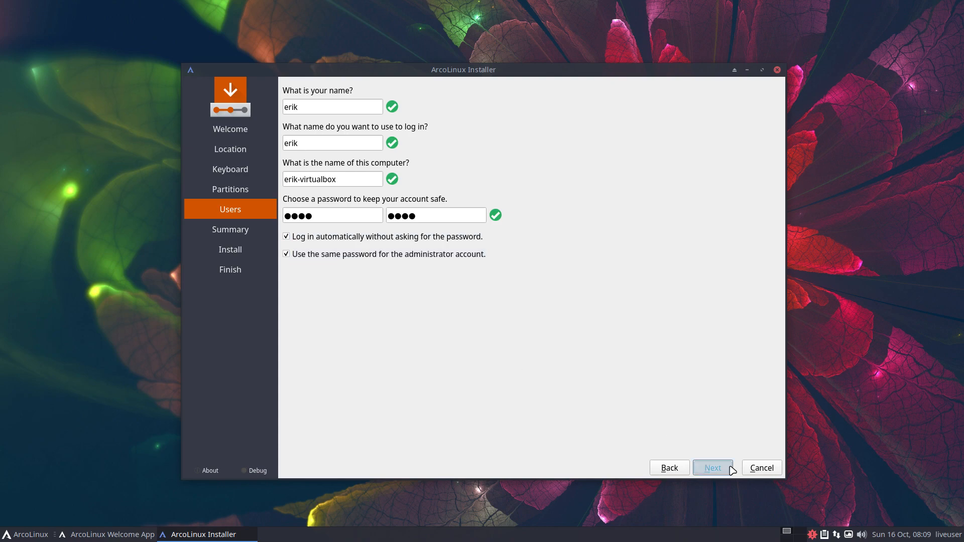
click(721, 471)
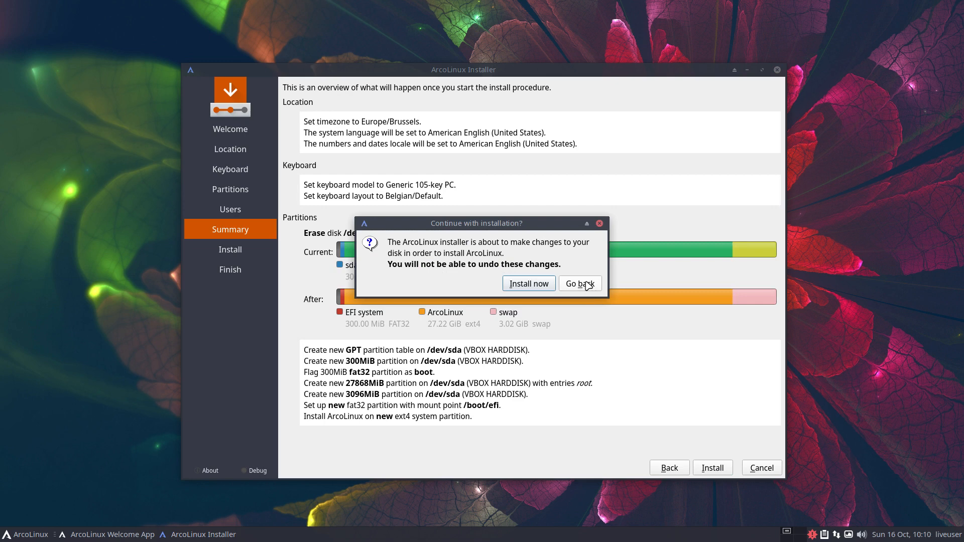
Dismiss the install confirmation, then Cancel and confirm Yes to quit Calamares.
click(600, 223)
click(757, 471)
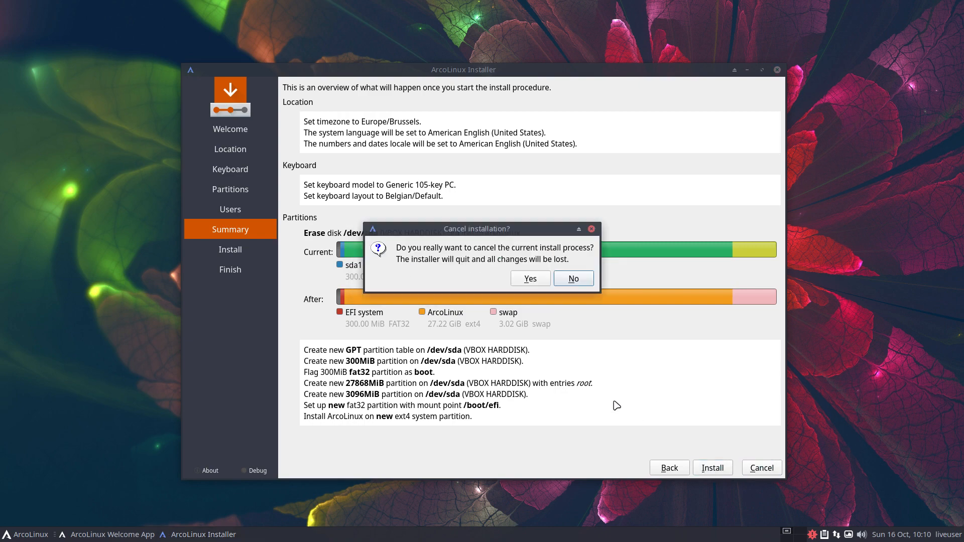
click(535, 285)
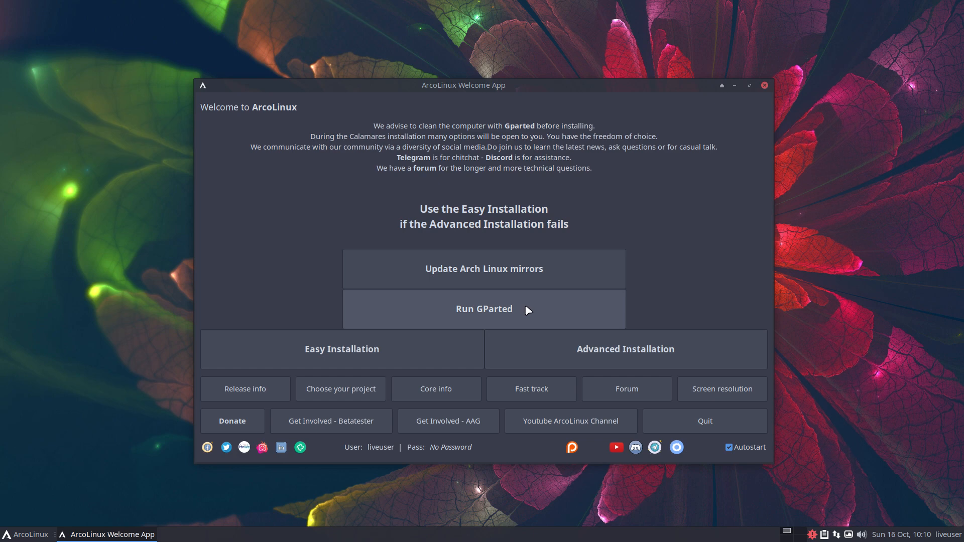
In GParted, delete the /dev/sda2 btrfs, /dev/sda3 swap and /dev/sda1 fat32 partitions.
click(492, 308)
click(466, 207)
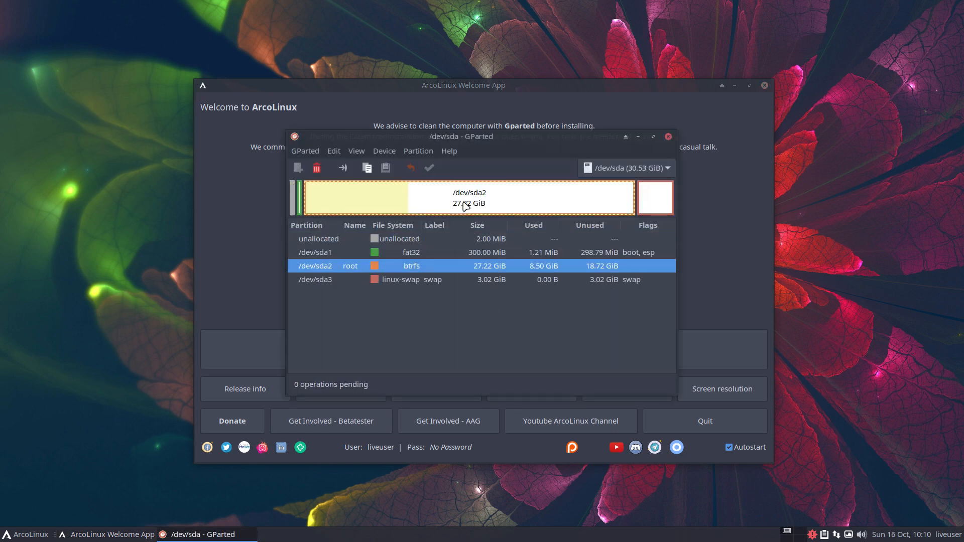
click(317, 168)
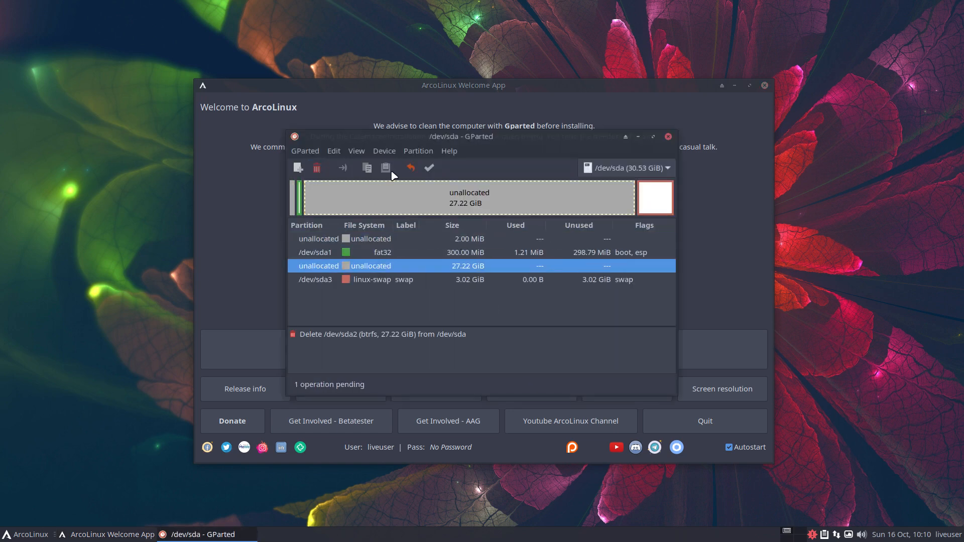
click(648, 204)
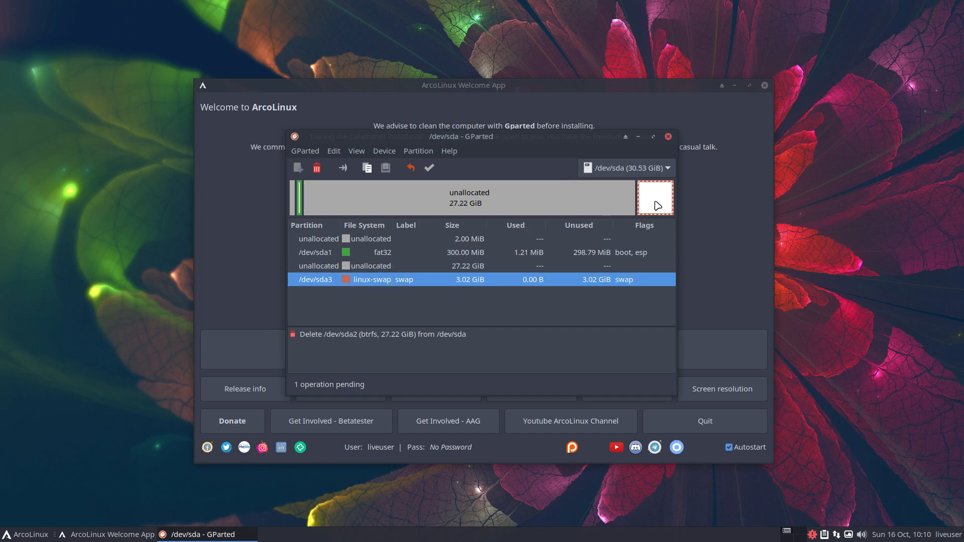
click(317, 168)
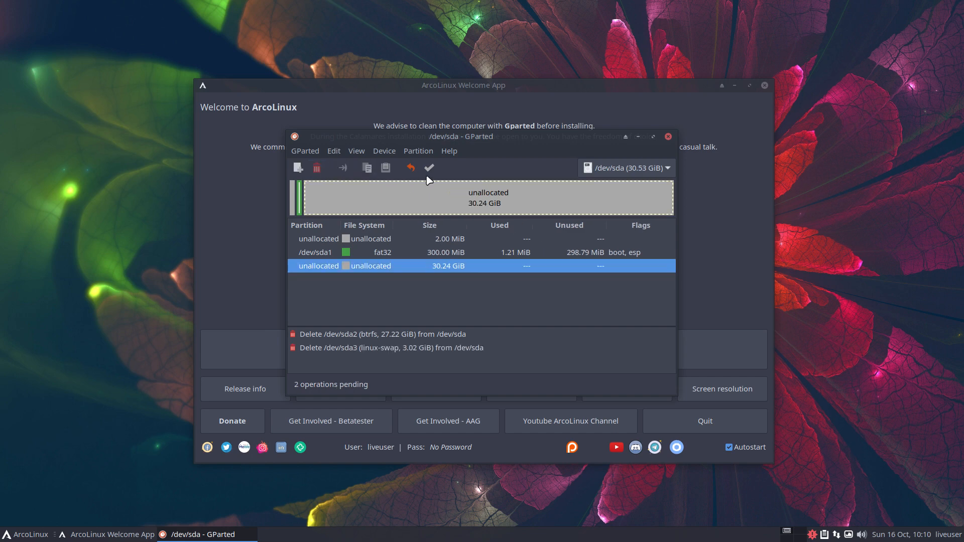
click(301, 197)
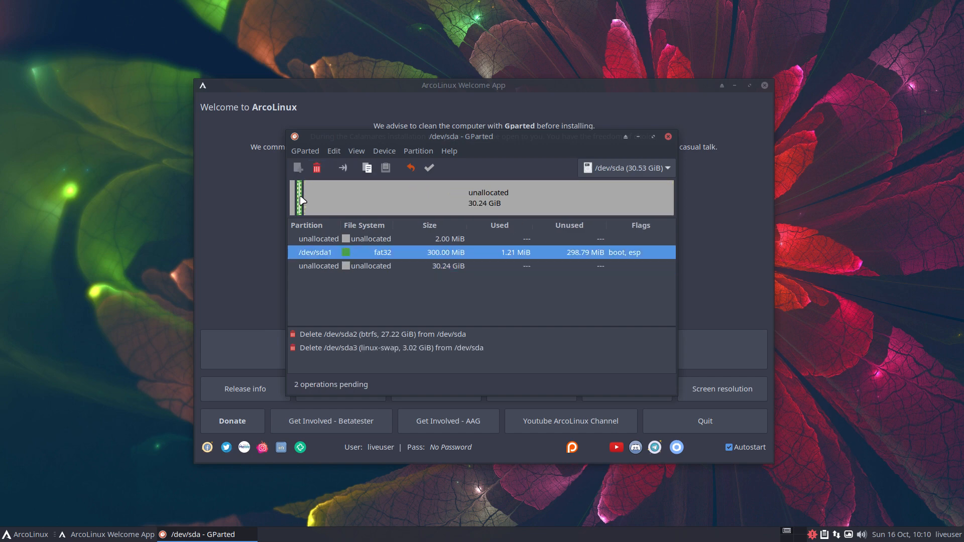
click(317, 168)
Apply the deletions, leaving 30.53 GiB unallocated, then close and relaunch GParted.
click(430, 168)
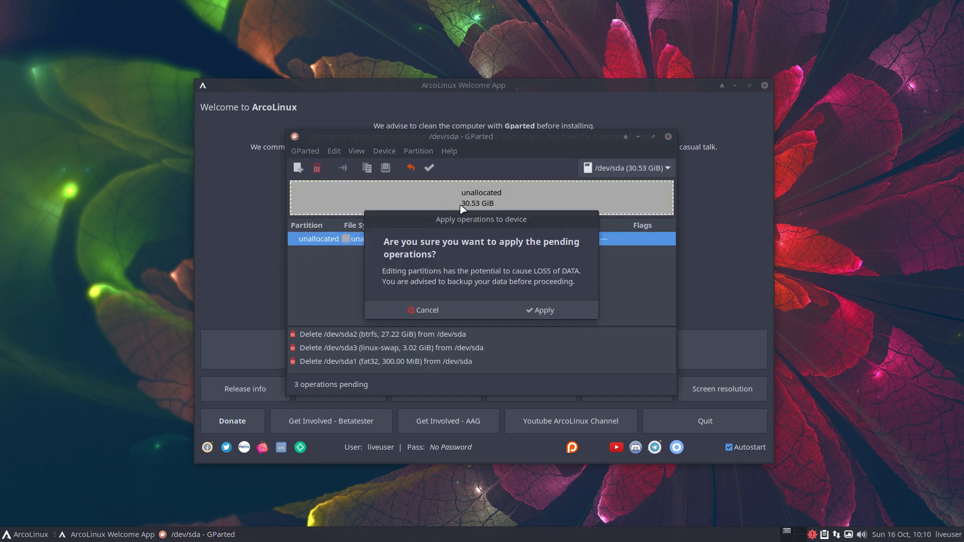
click(547, 310)
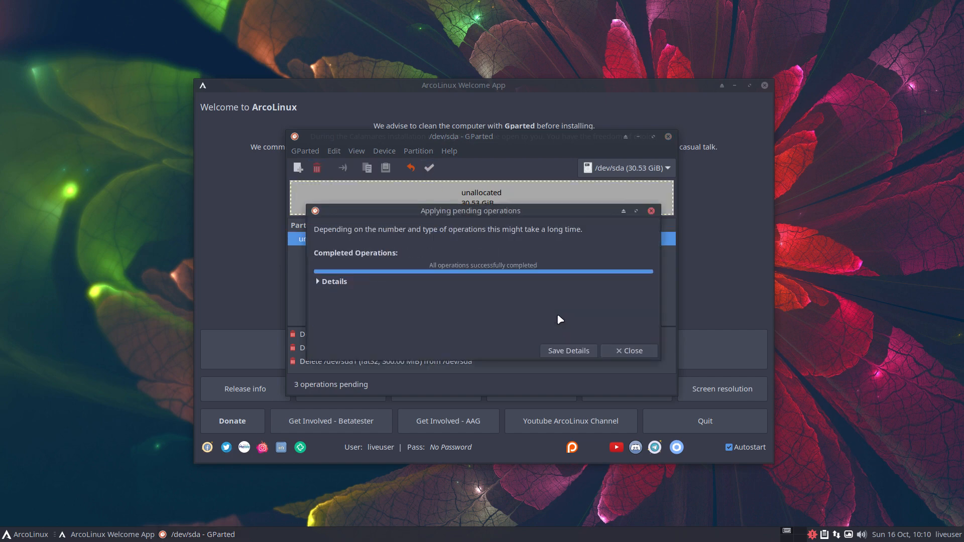
click(625, 350)
click(668, 137)
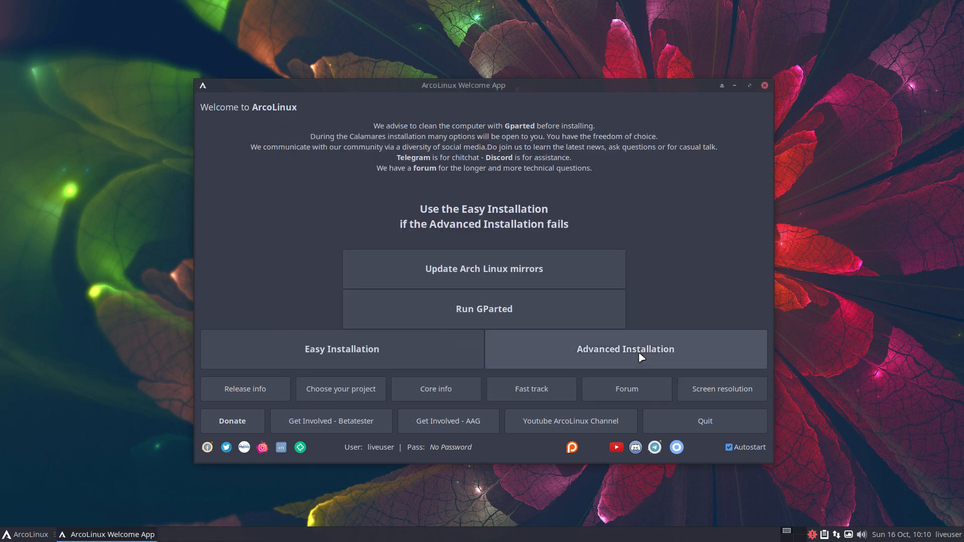
click(531, 307)
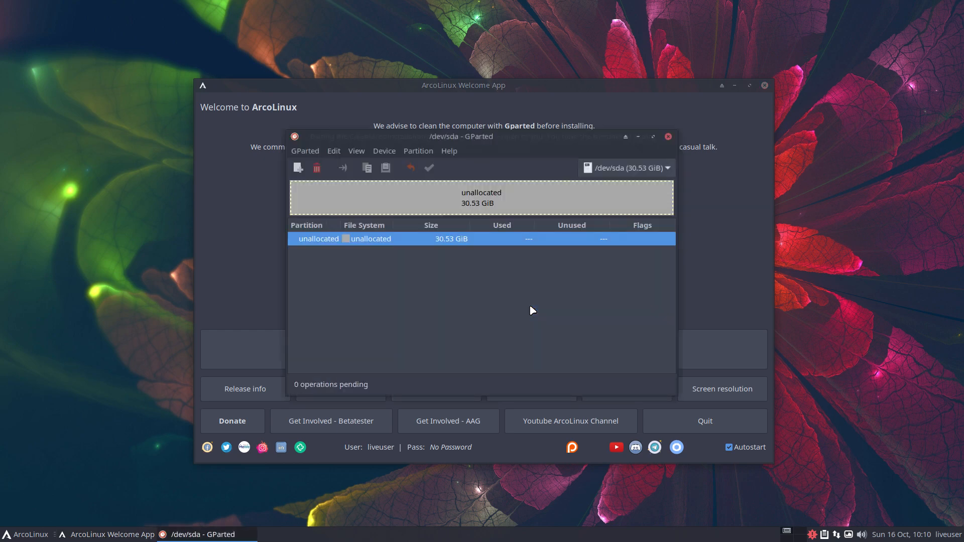
Create a new gpt partition table on /dev/sda and close GParted.
click(388, 155)
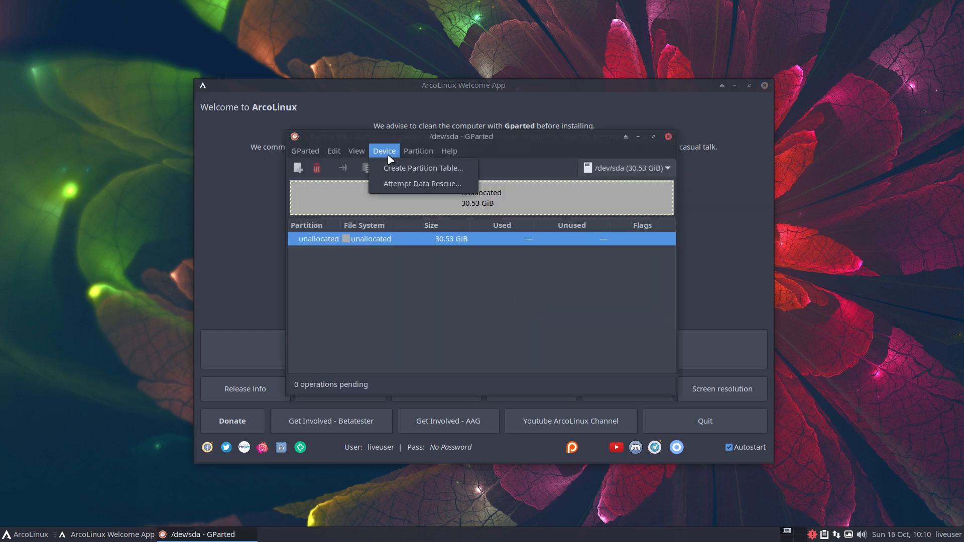
click(400, 170)
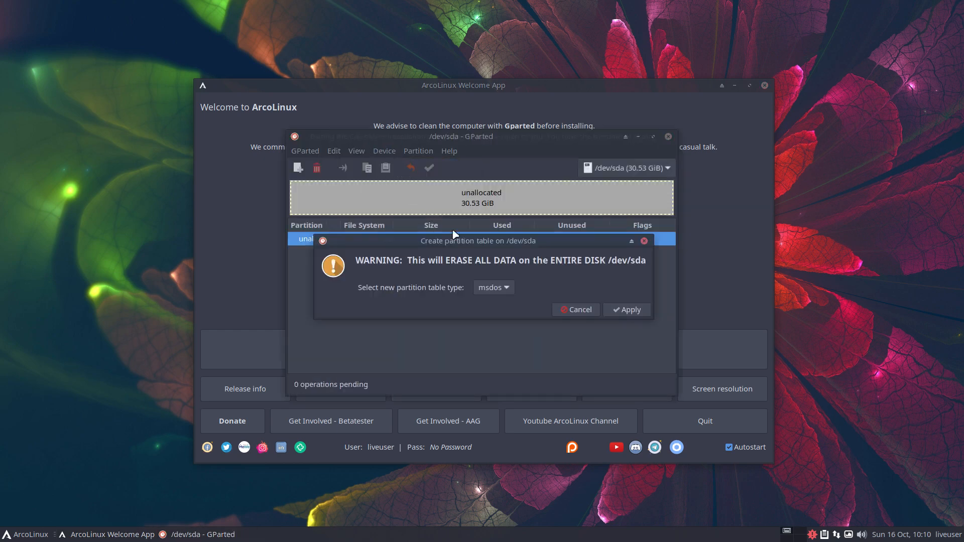
click(506, 293)
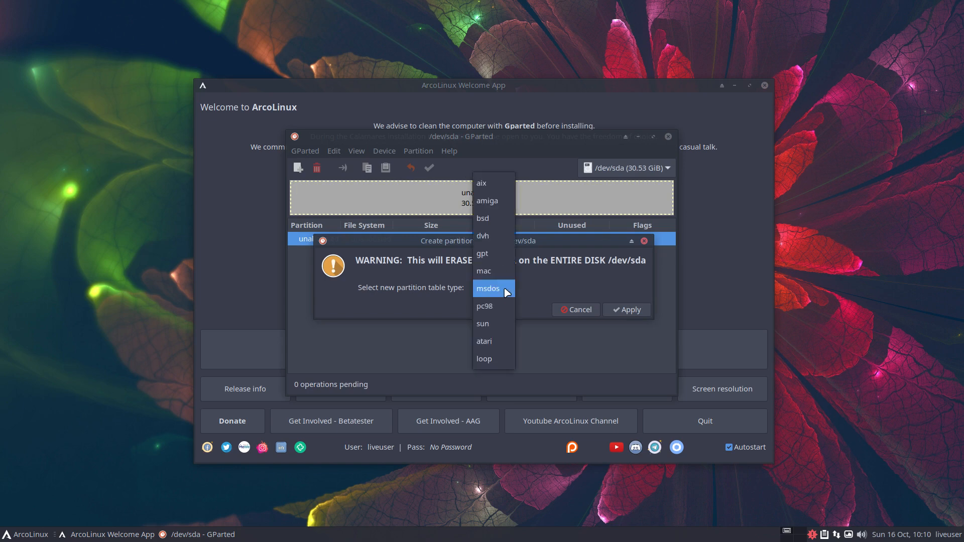
click(505, 256)
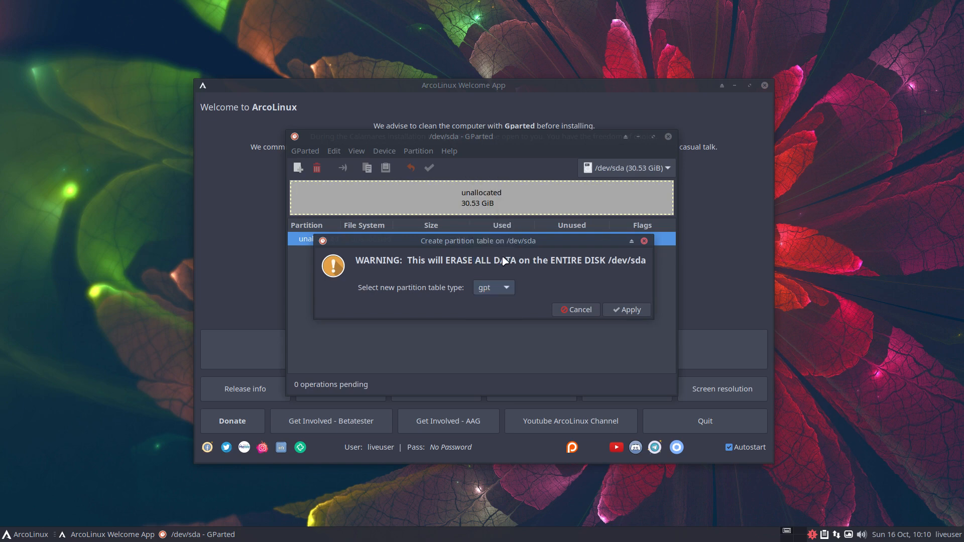
click(625, 310)
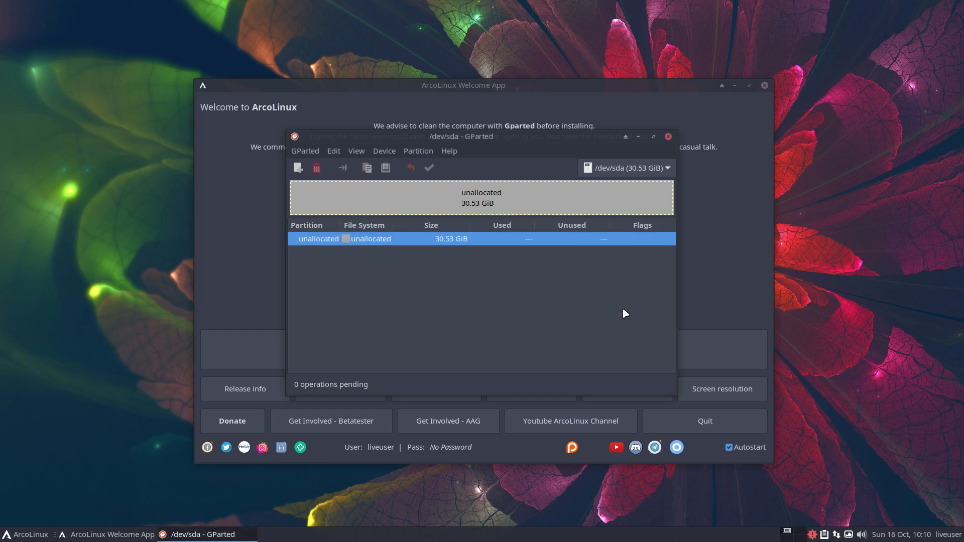
click(668, 137)
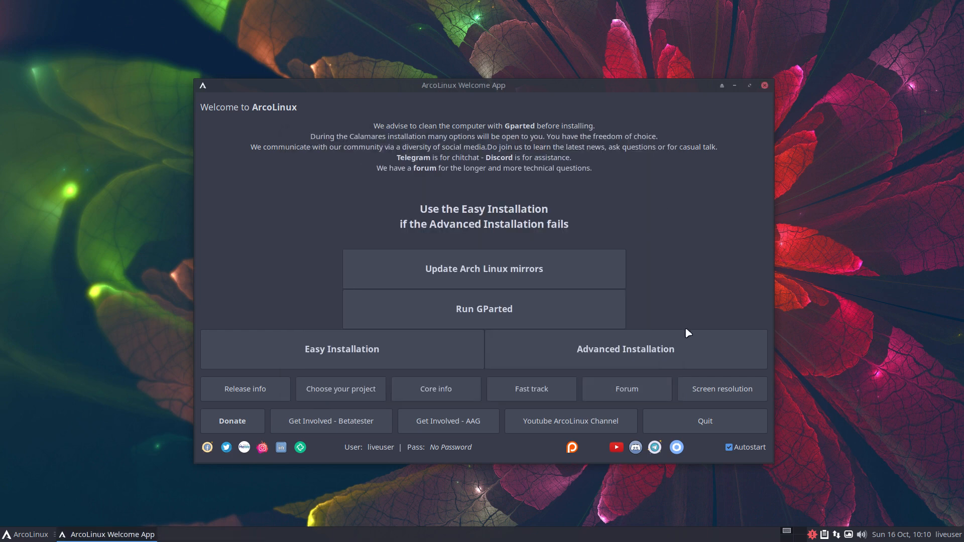
Launch Advanced Installation and advance past the installer's Welcome page to Kernel.
click(648, 348)
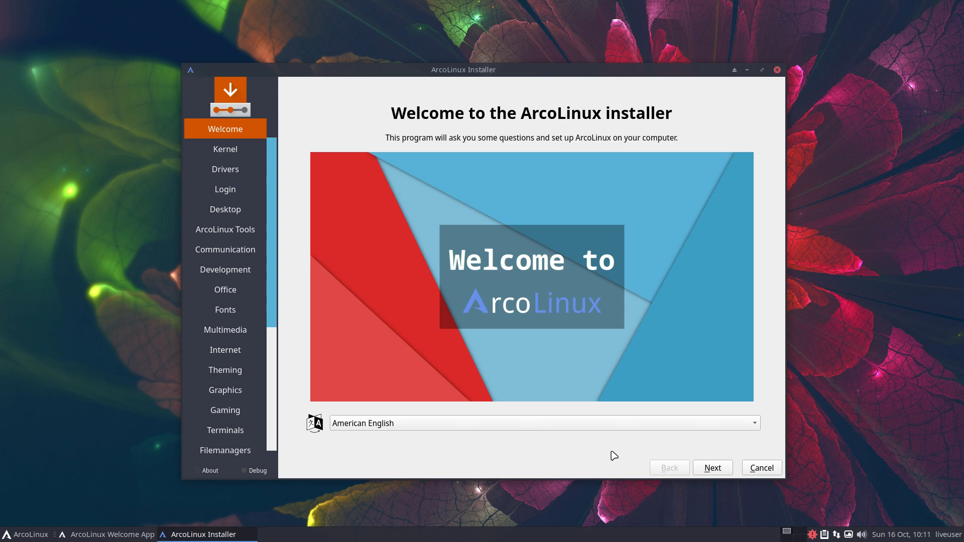
click(720, 468)
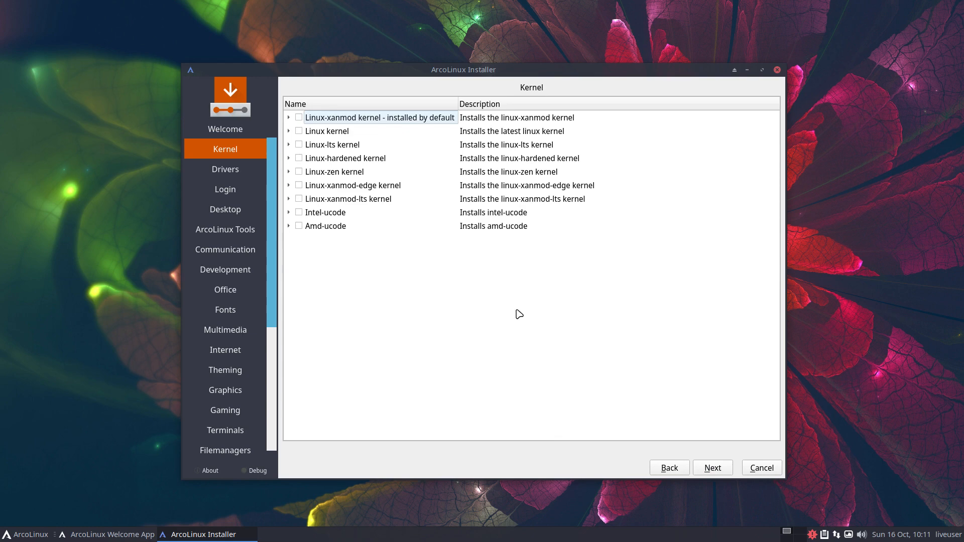
click(24, 536)
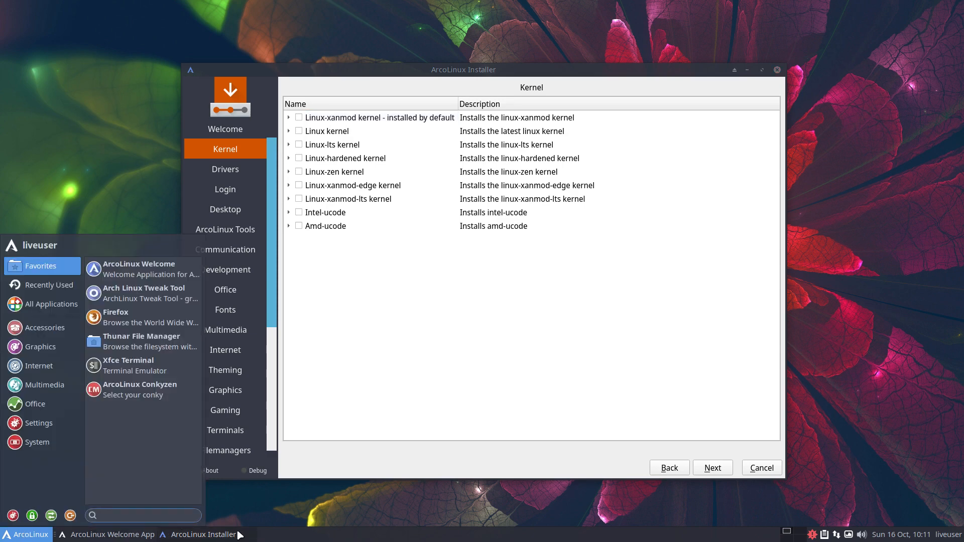
click(585, 452)
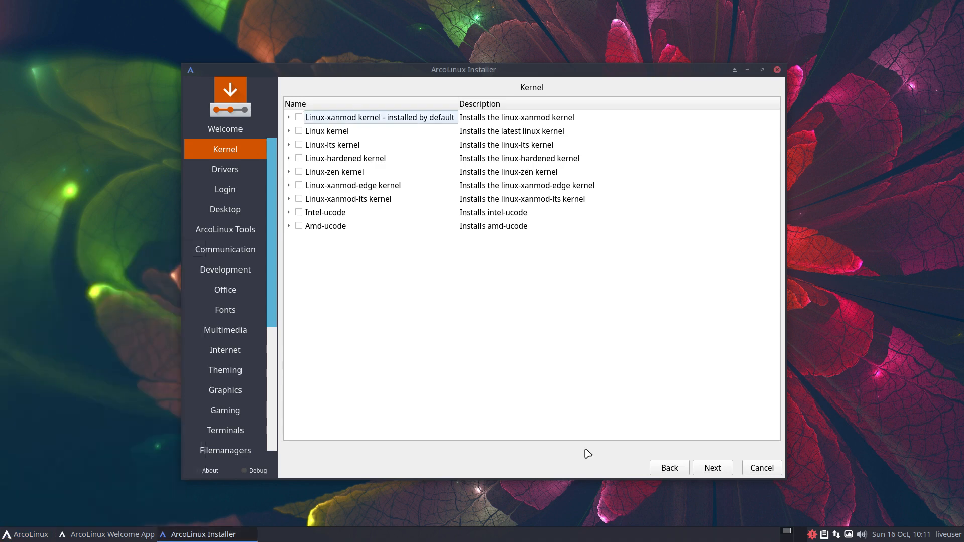
Skip the Drivers, login manager, desktop, Tools, Communication, Development, Office and Fonts pages without selecting anything.
click(713, 468)
click(713, 468)
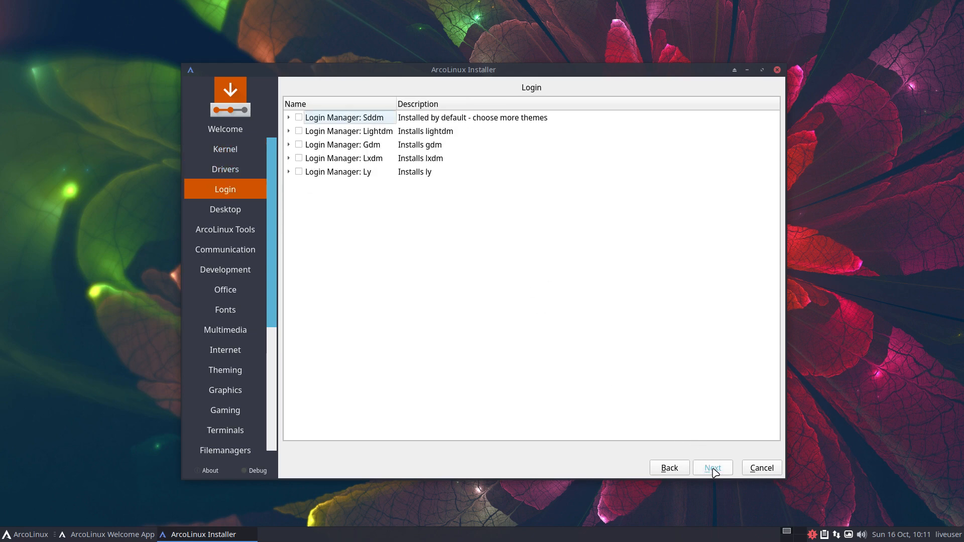
click(713, 468)
click(713, 468)
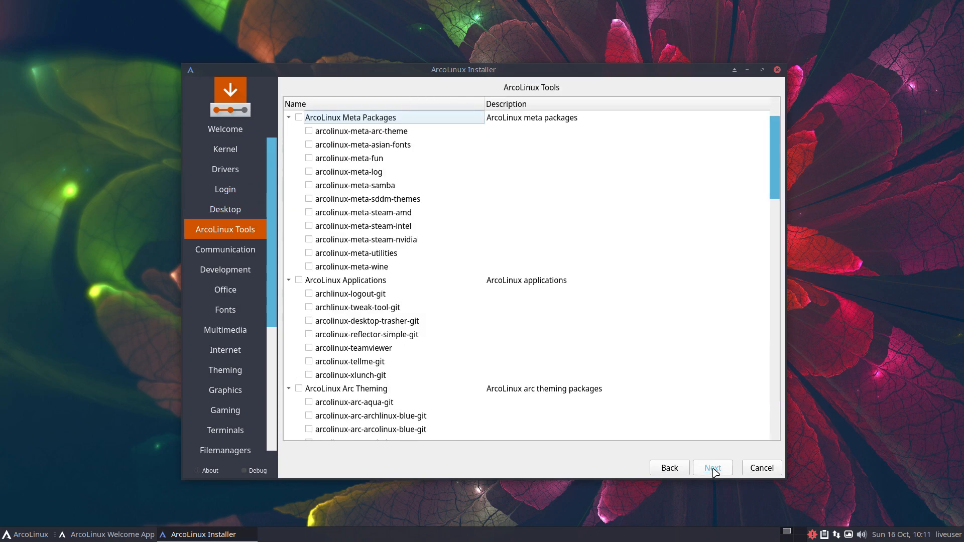
click(713, 468)
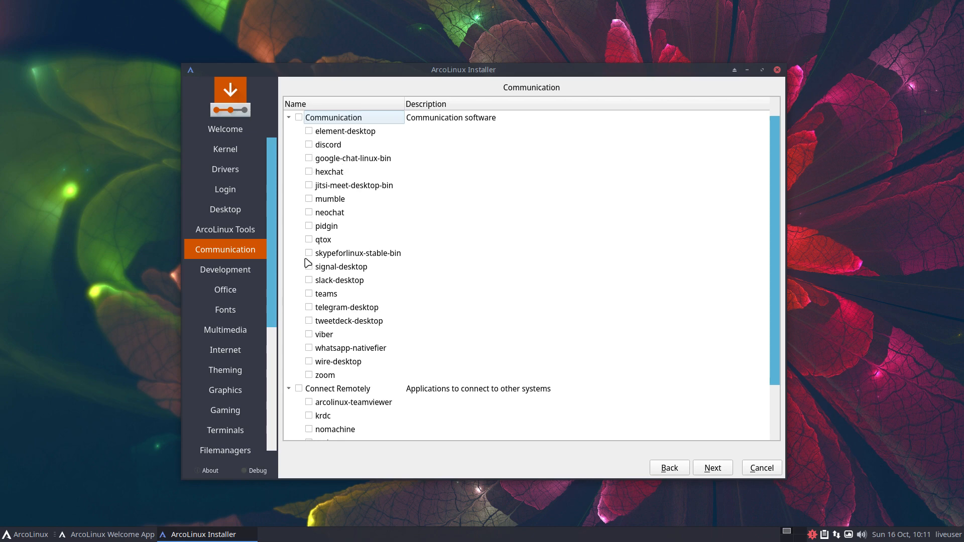
click(720, 469)
click(720, 469)
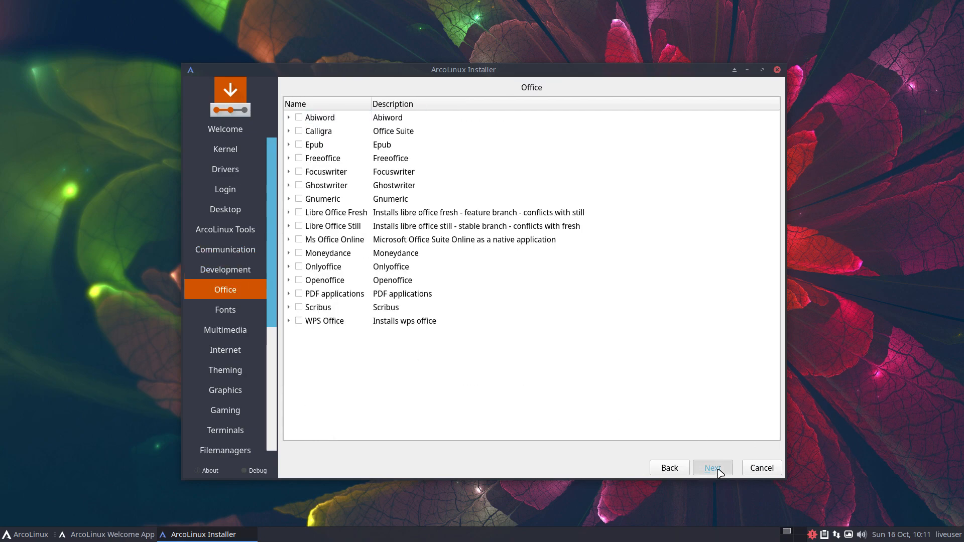
click(720, 469)
click(719, 470)
Skip the Multimedia through Btrfs utilities pages to reach the Applications packages, leaving everything unselected.
click(720, 469)
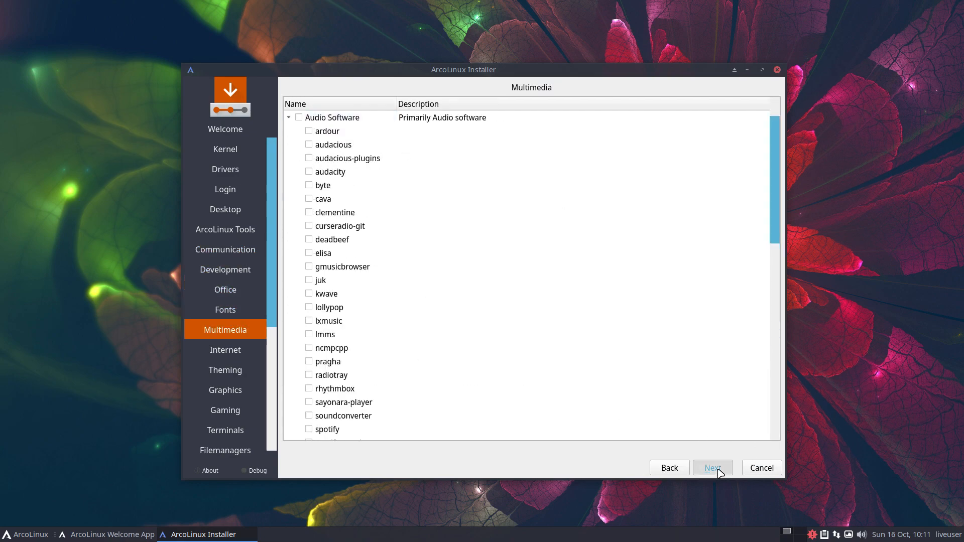
click(719, 470)
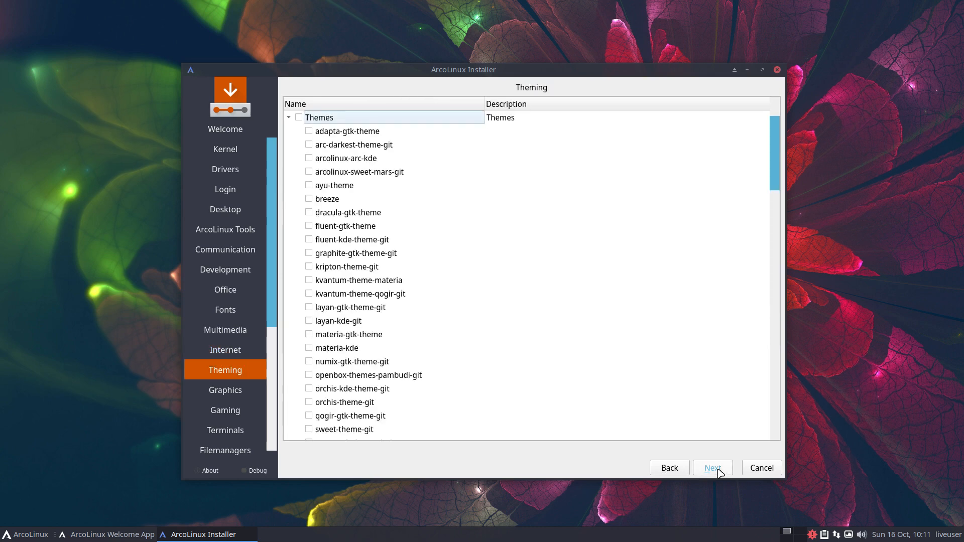
click(719, 470)
click(720, 469)
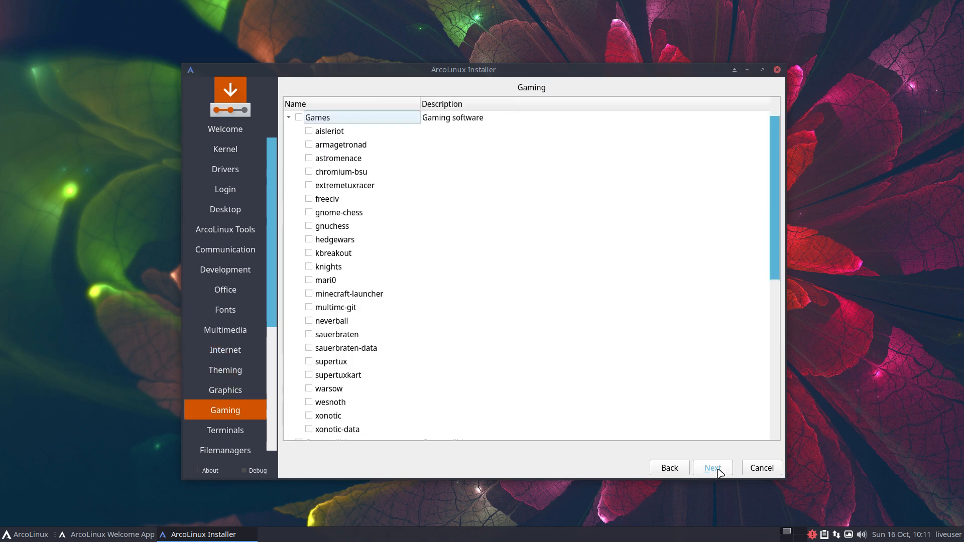
click(719, 470)
click(720, 470)
click(720, 469)
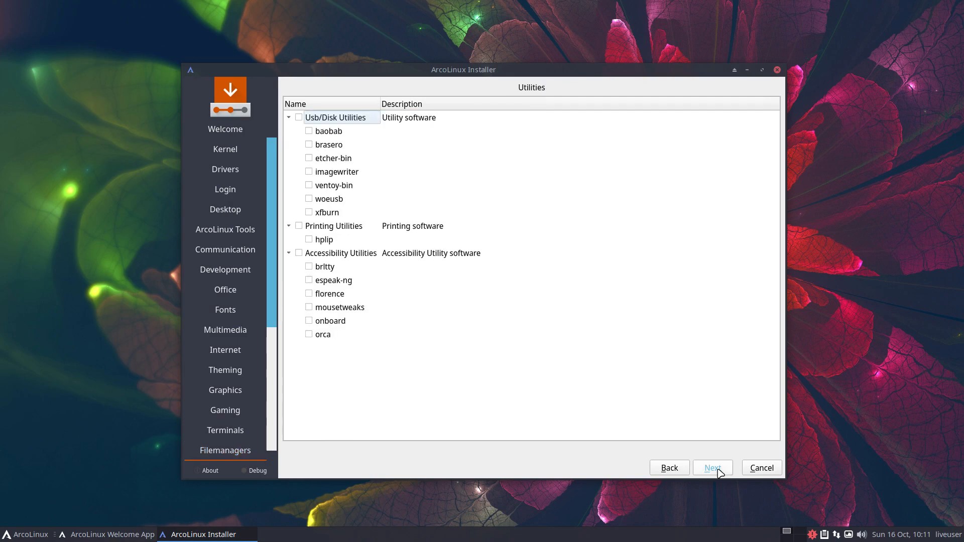
click(720, 469)
click(719, 470)
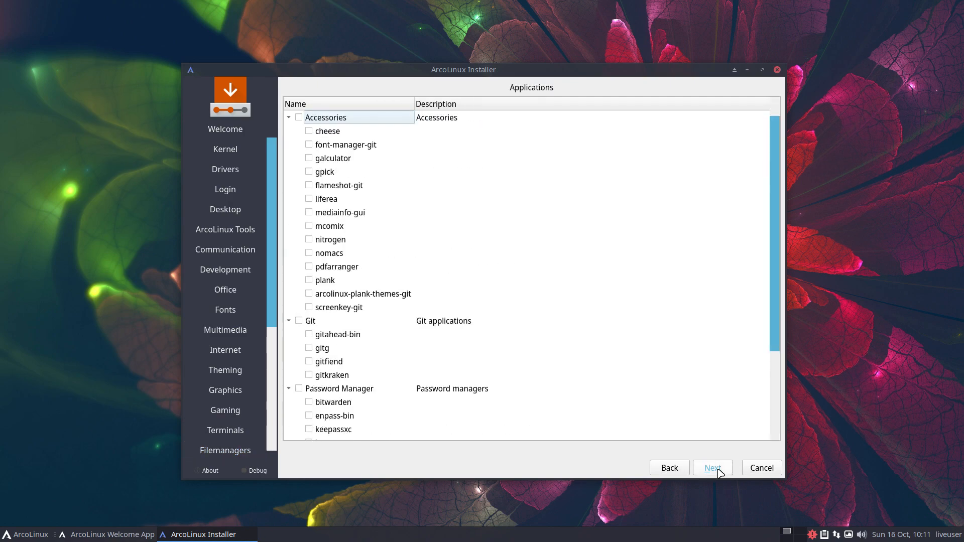
Go back to the Btrfs utilities page and leave the Timeshift and Btrfs group unticked.
click(667, 469)
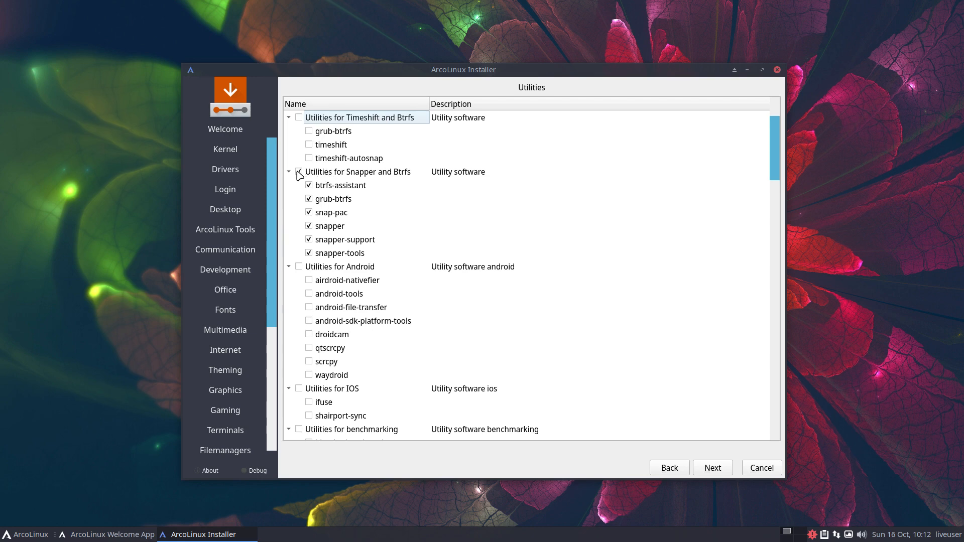
click(298, 118)
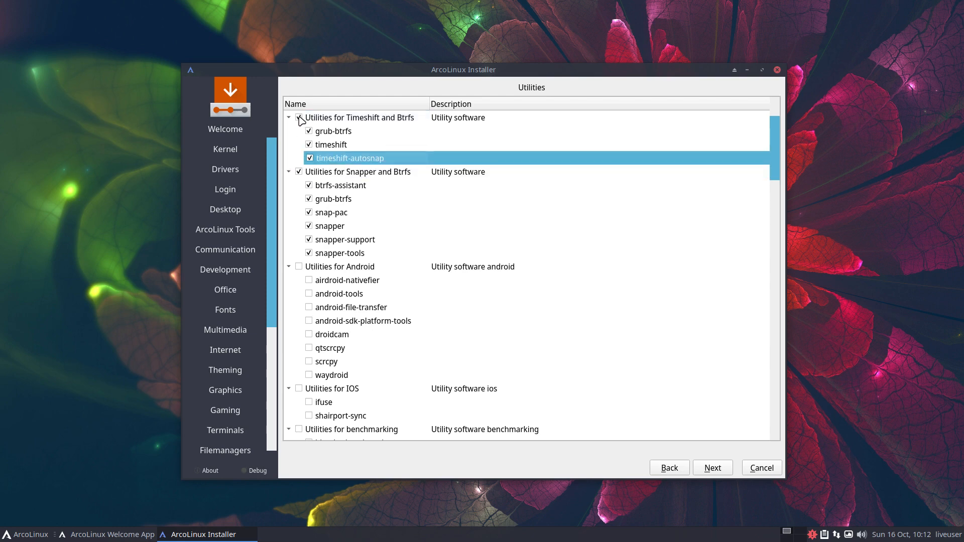
click(299, 117)
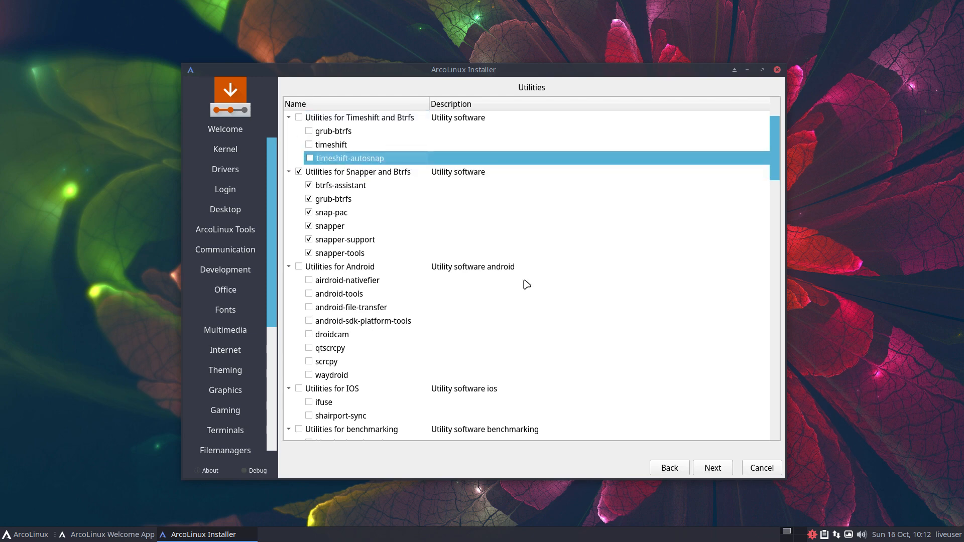
click(713, 468)
Leave the ArcoLinux Dev package group unticked and continue to the Europe/Brussels location page.
click(713, 468)
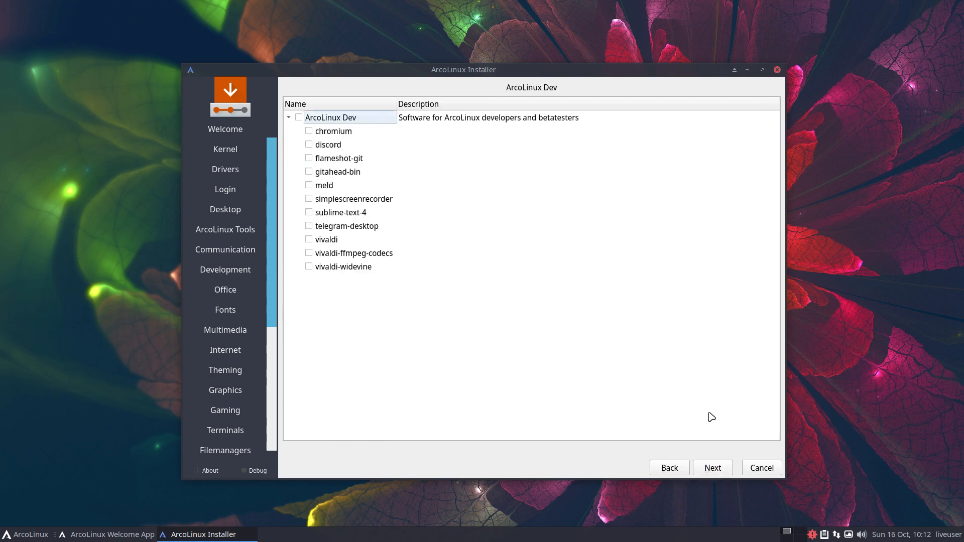
click(299, 117)
click(726, 468)
click(300, 117)
click(713, 469)
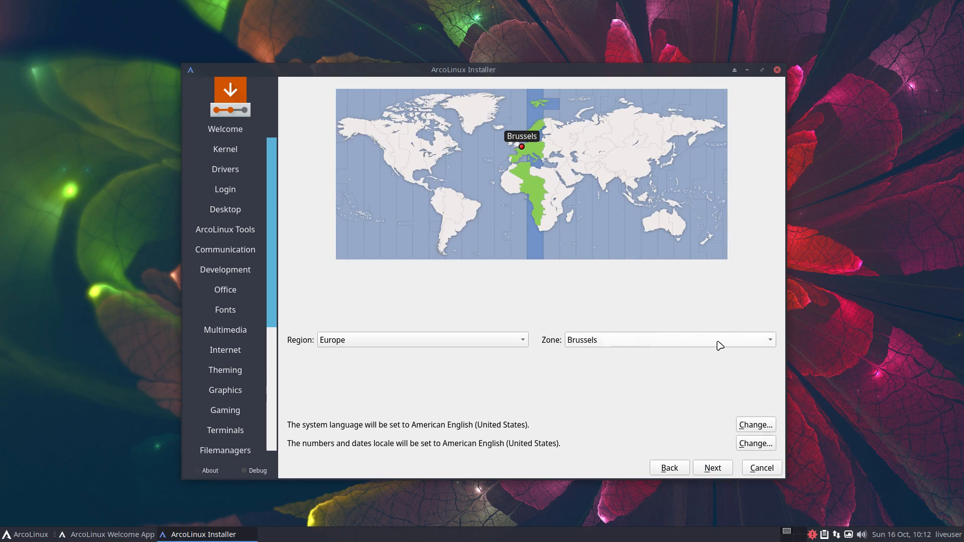
Choose the Belgian keyboard layout and continue to disk partitioning.
click(712, 468)
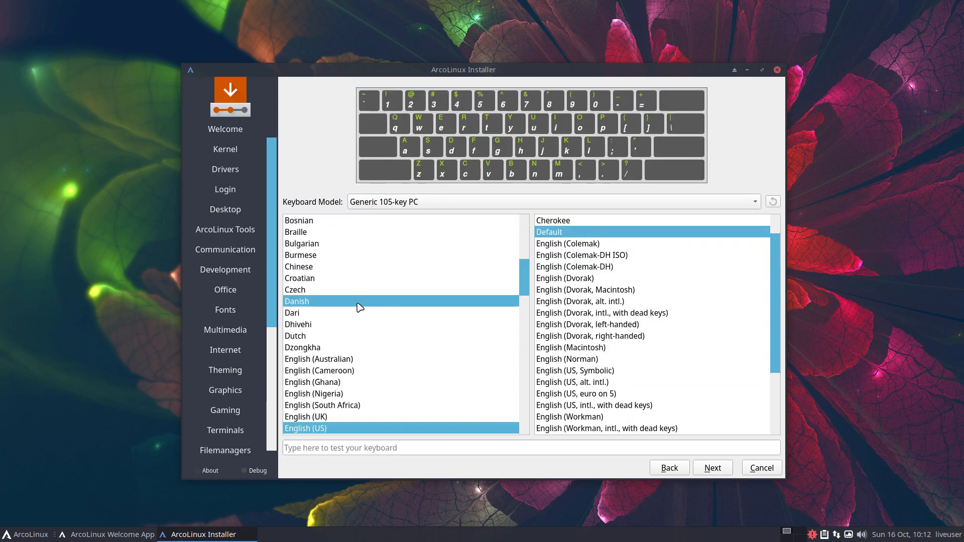
scroll(337, 288, up, 2)
click(307, 274)
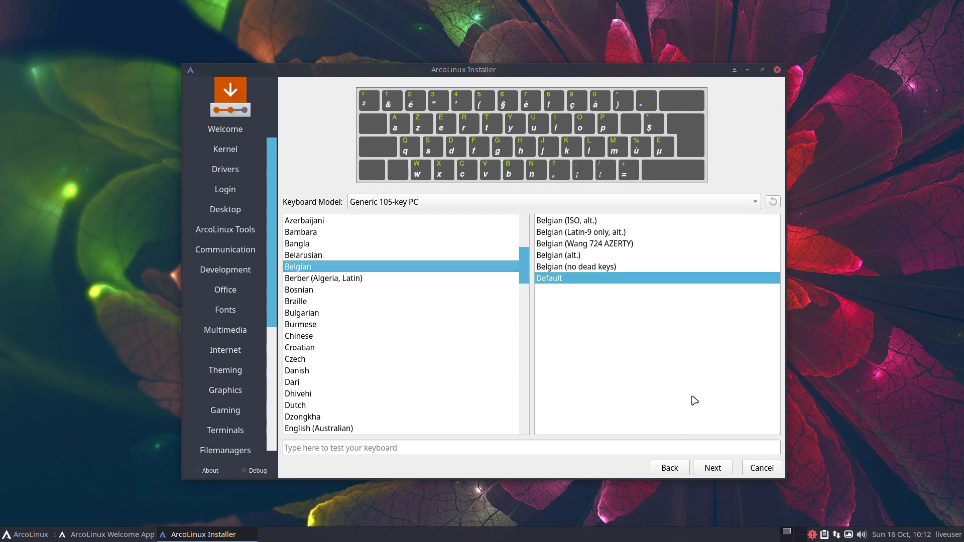
click(711, 468)
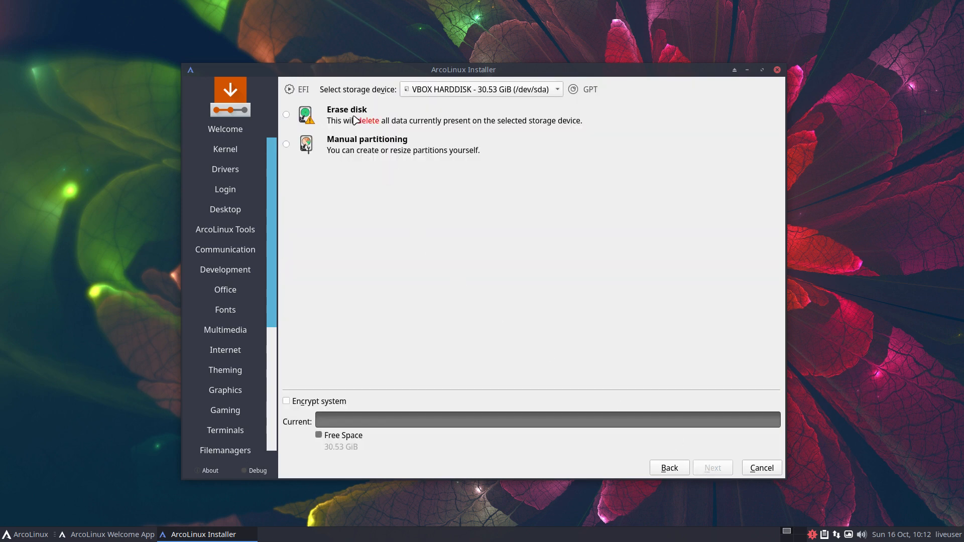
Erase the whole disk with no swap and a ReiserFS root filesystem.
click(286, 115)
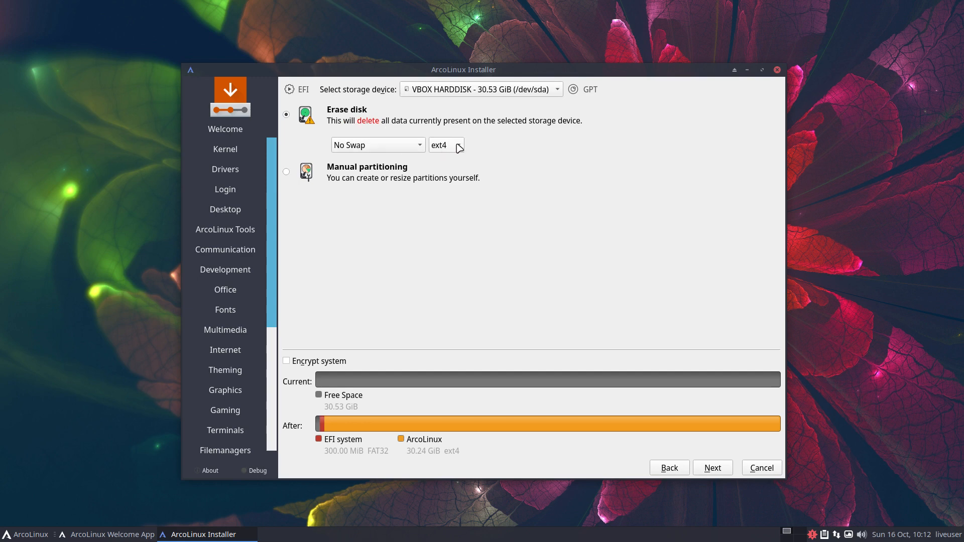
mouse_move(909, 536)
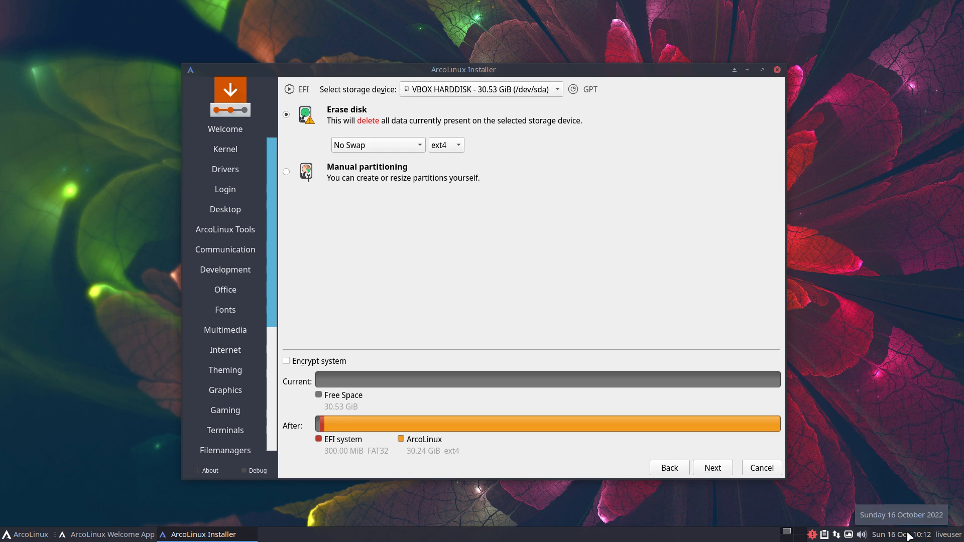
click(458, 150)
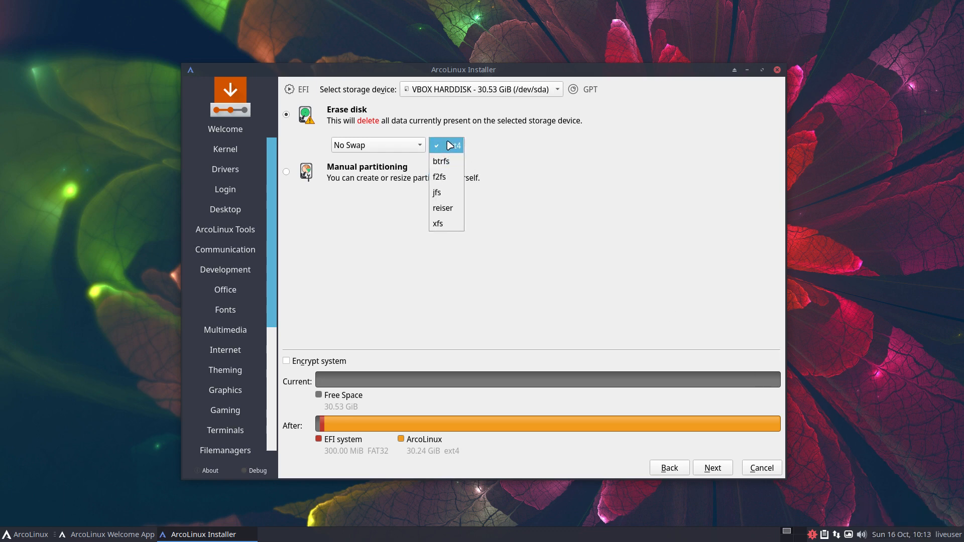
click(443, 208)
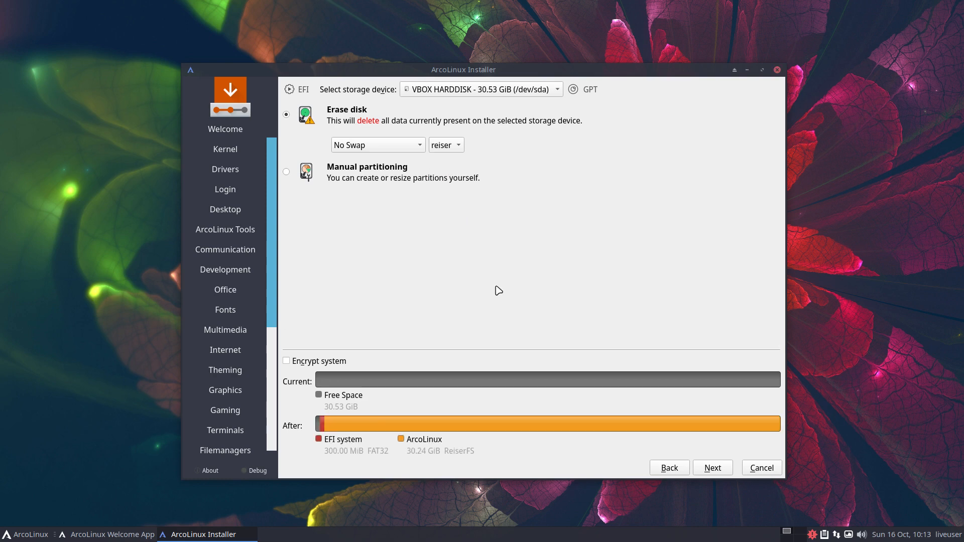
click(715, 469)
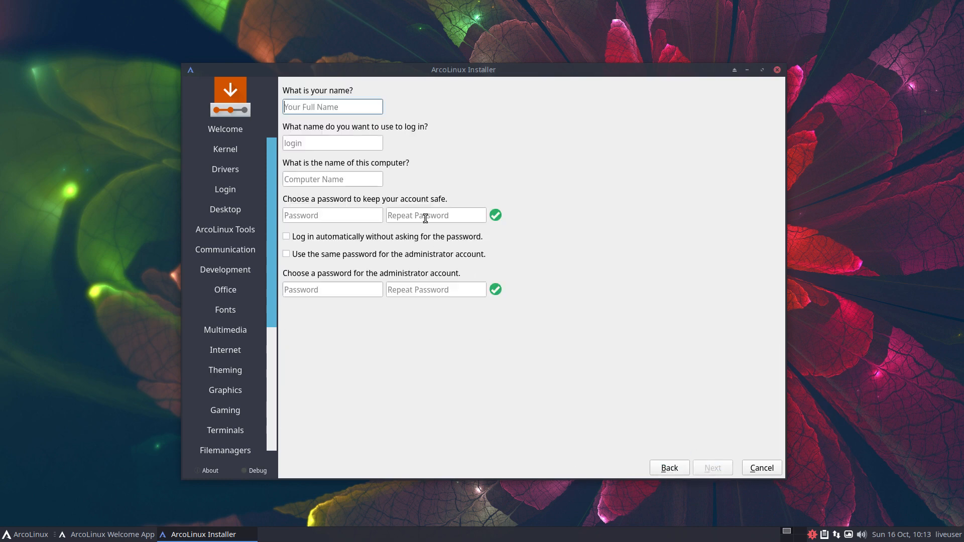
Enter the user's name and a matching password, enable auto-login and reuse it as admin password.
text(erik)
key(Tab)
key(Tab)
key(Tab)
text(•••)
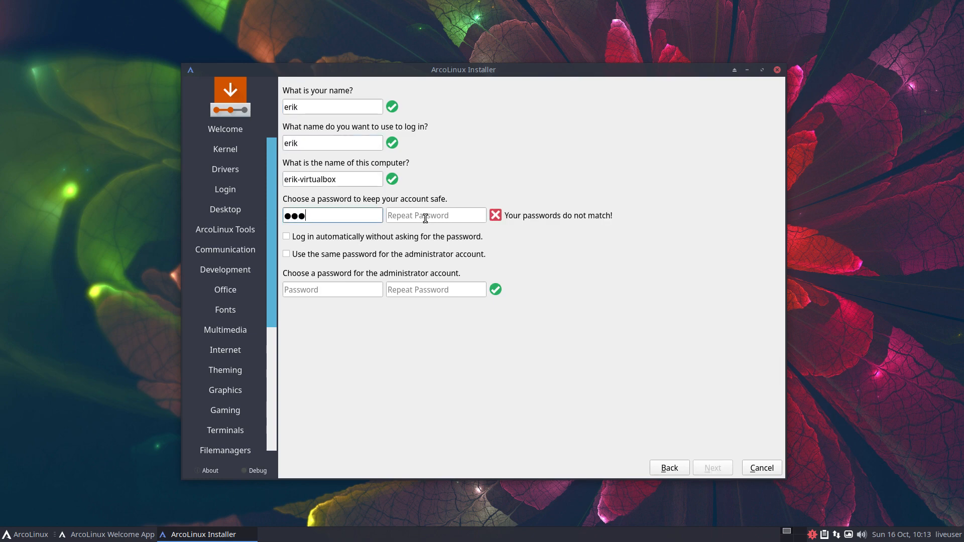
key(Tab)
text(•••••)
key(shift+Tab)
text(••••)
key(Tab)
text(••••)
key(Tab)
key(space)
key(Tab)
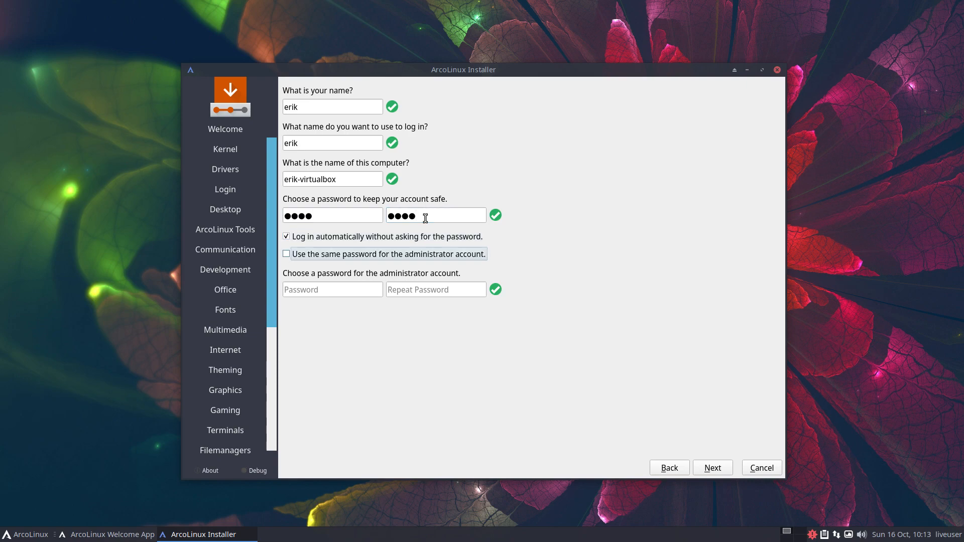
key(space)
Review the summary and start the installation.
click(710, 471)
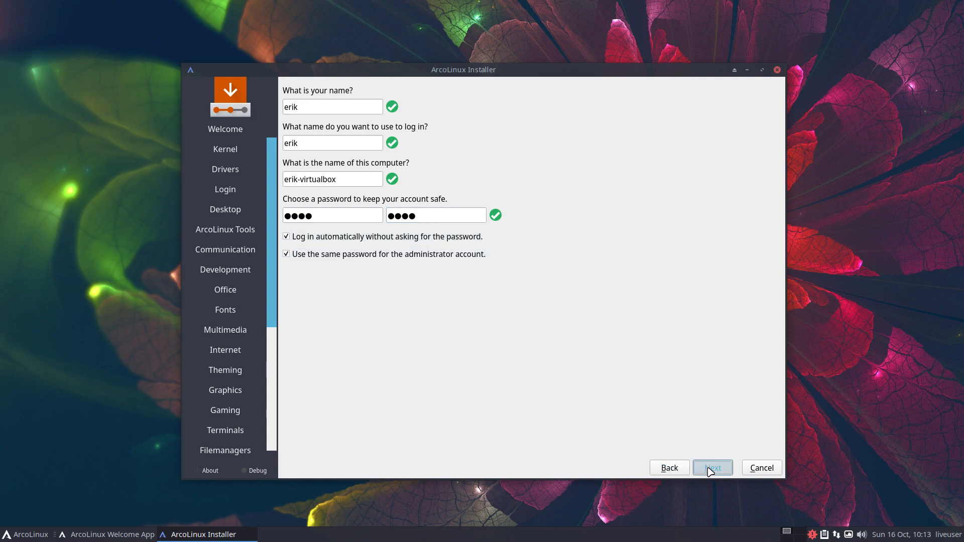
click(712, 469)
click(530, 283)
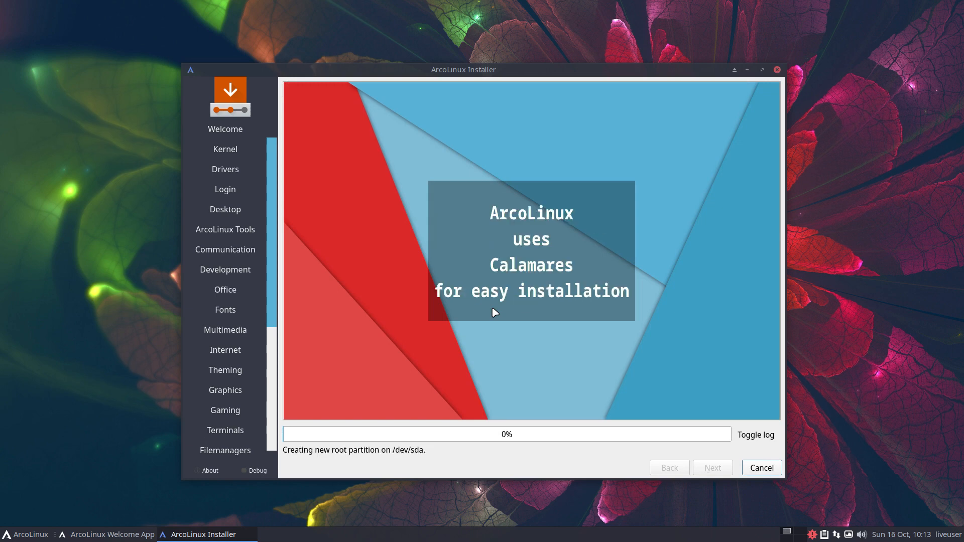
Show the installation log and open the man page for mount in a terminal.
click(749, 440)
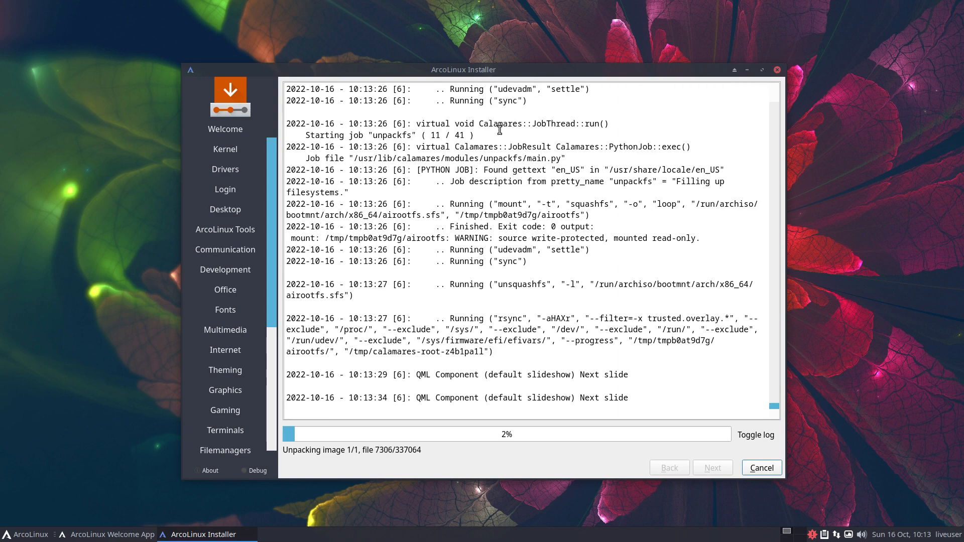
key(super+Return)
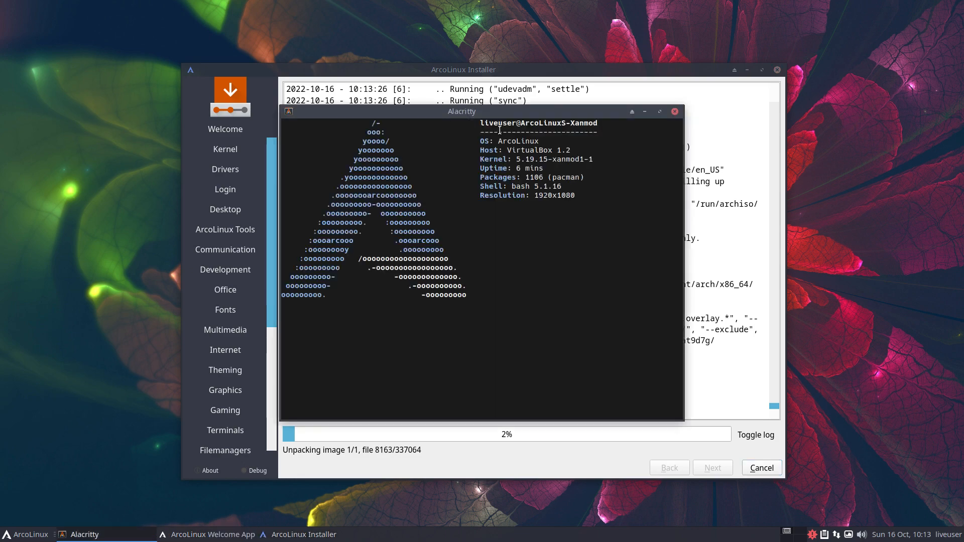
text(man mount)
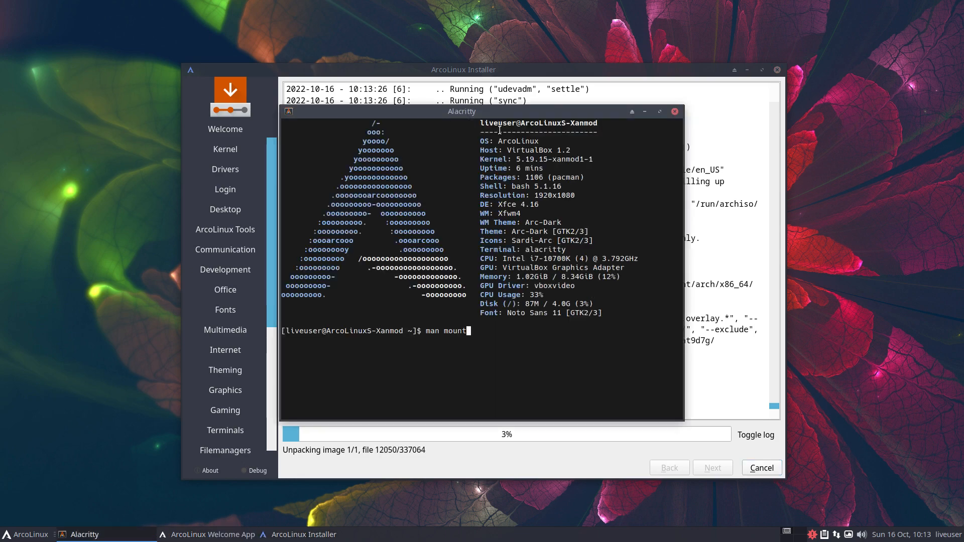
key(Return)
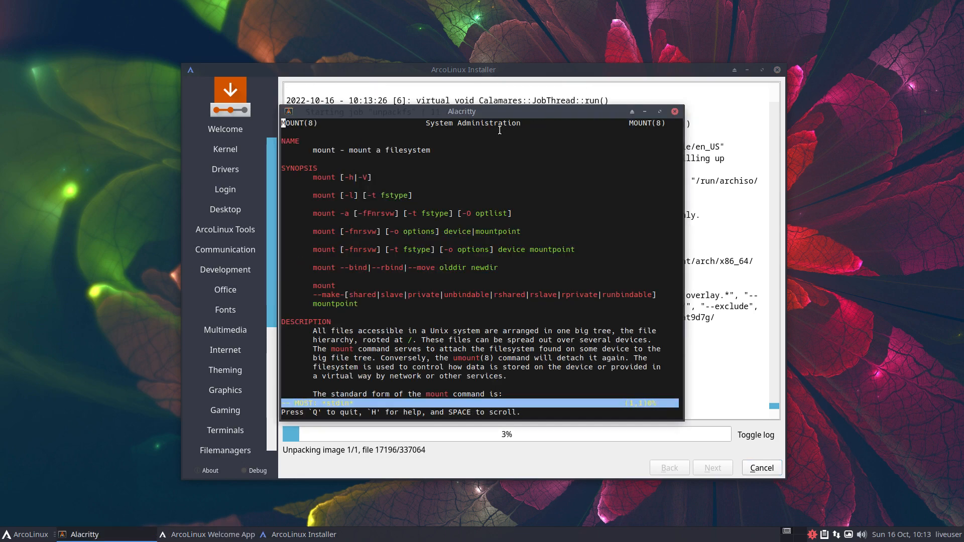
Read the mount manual, close the terminal, and switch back to the installer slideshow.
scroll(491, 244, down, 4)
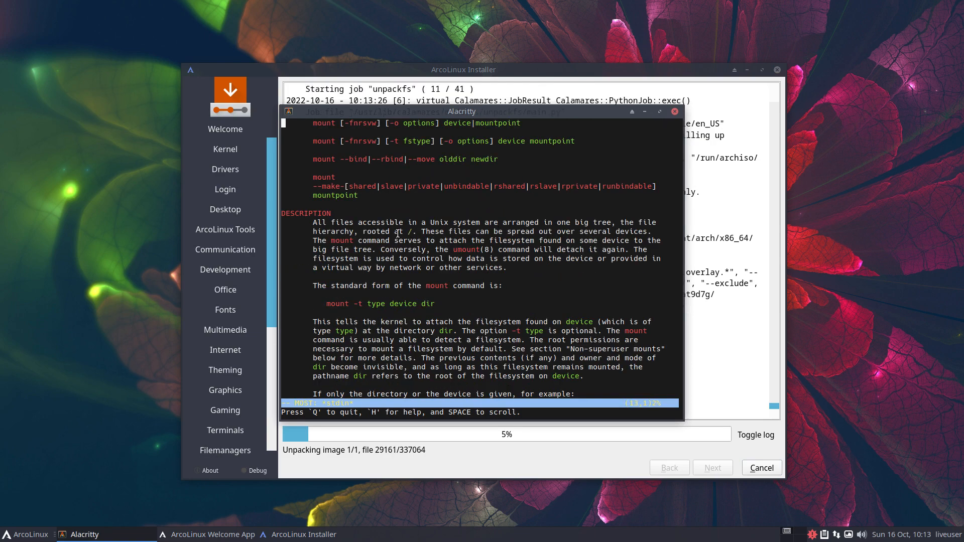
drag(398, 233, 422, 234)
click(675, 111)
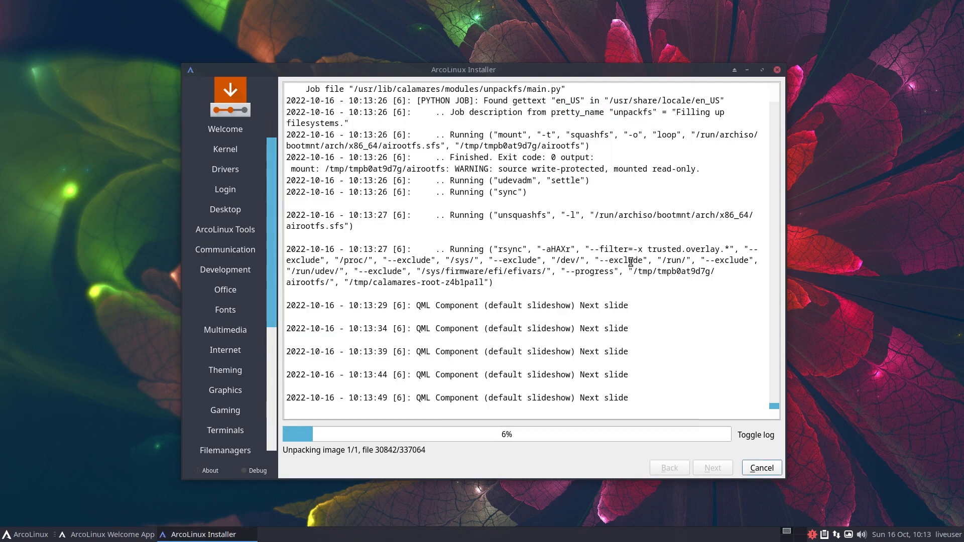
click(768, 436)
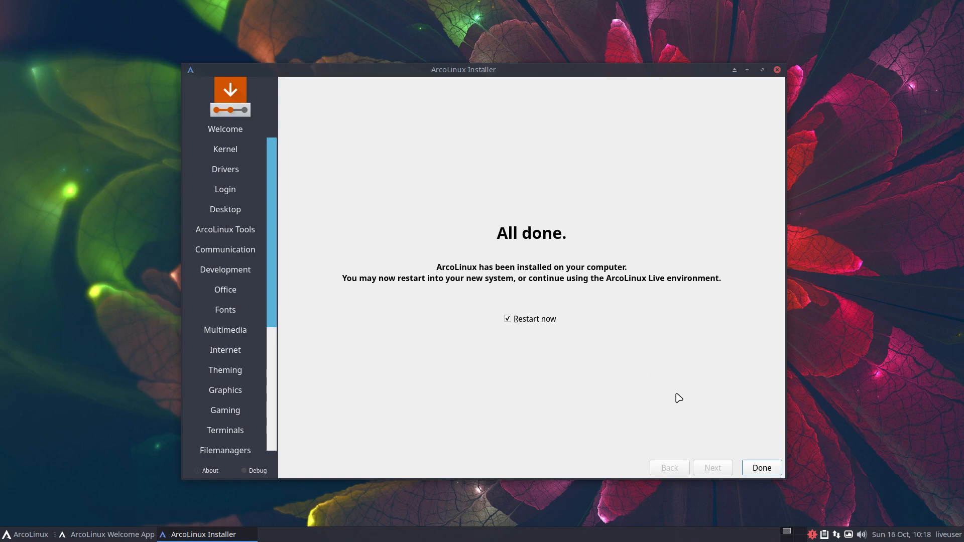
Restart, inspect the ArcoLinux Linux GRUB entry without changes, and boot it.
click(752, 467)
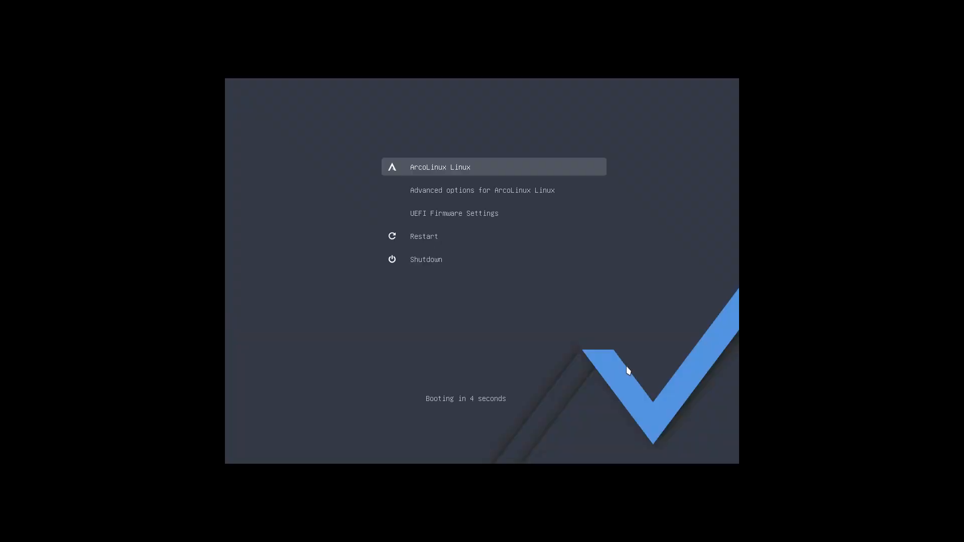
key(e)
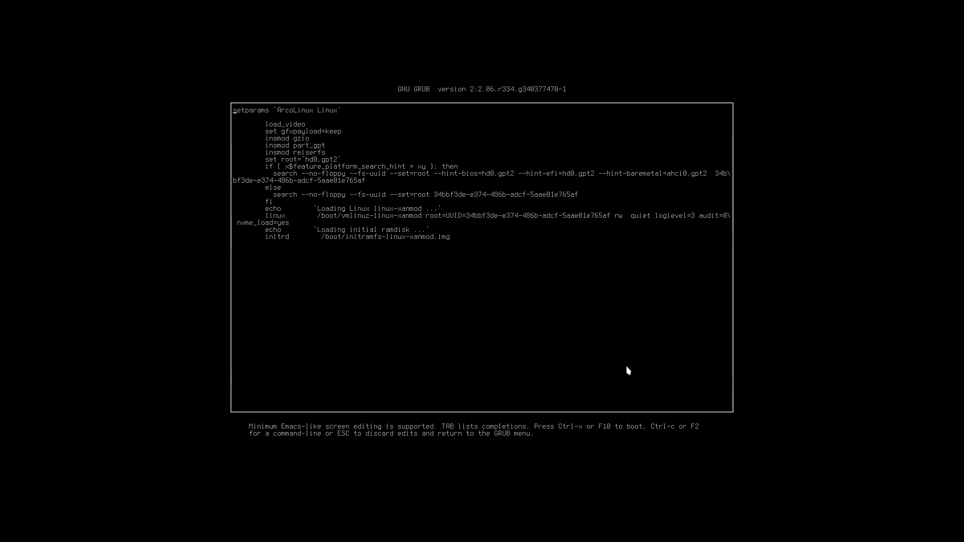
key(Escape)
key(Return)
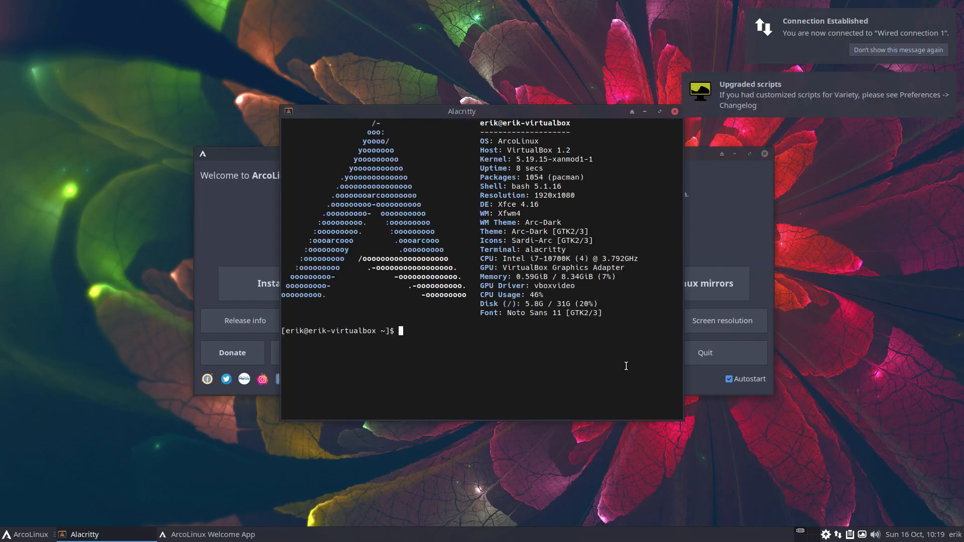
Run duf and confirm the root on /dev/sda2 is reiserfs.
text(duf)
key(Return)
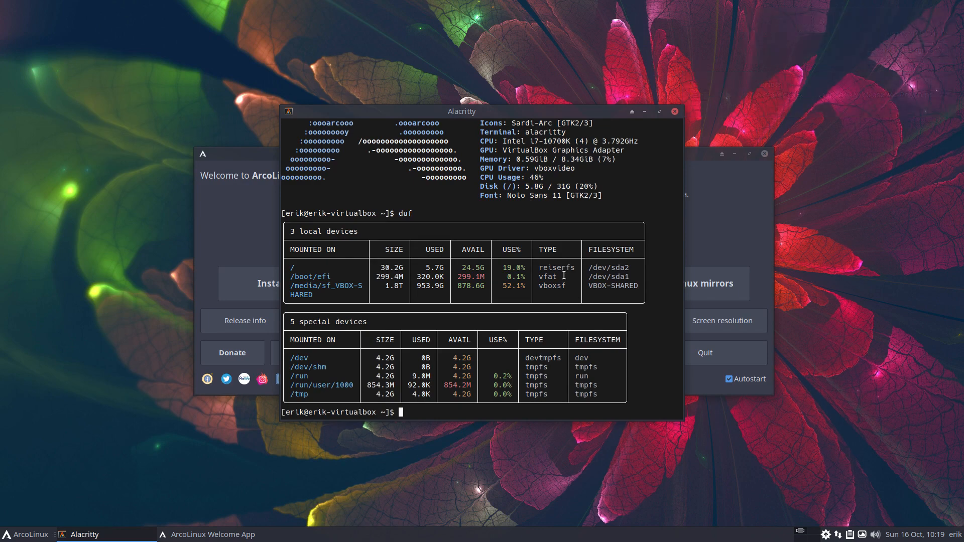
drag(558, 269, 560, 270)
Close the terminal, quit the Welcome App, and open a fresh terminal.
click(674, 111)
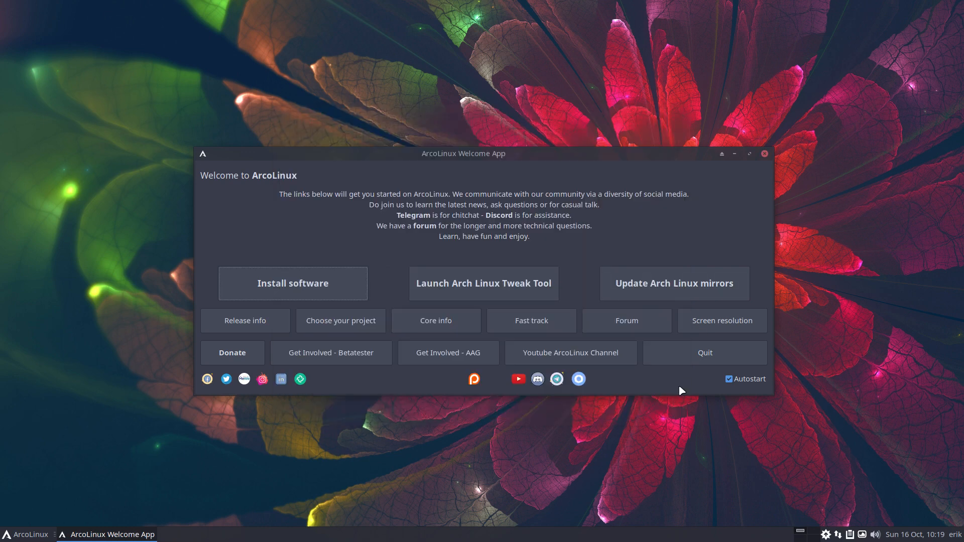
click(724, 354)
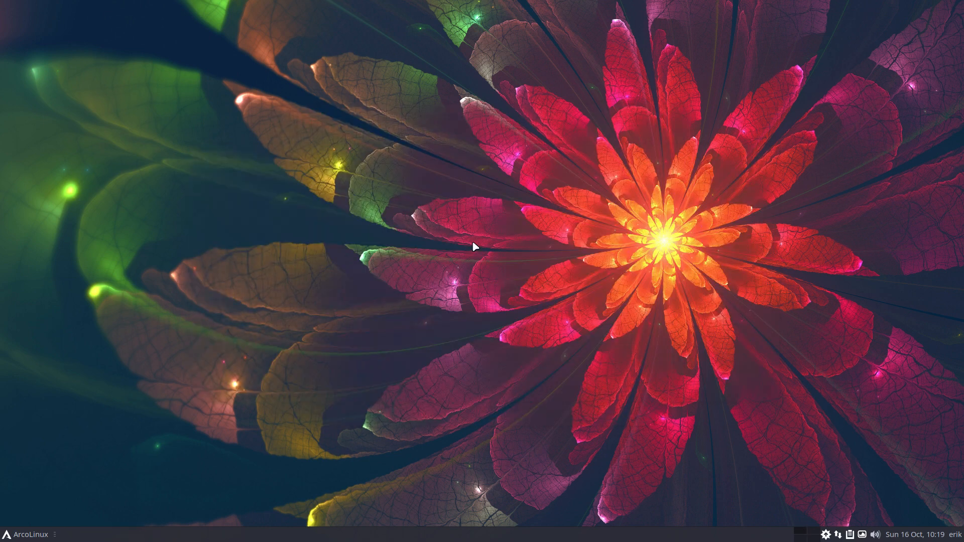
key(ctrl+alt+Return)
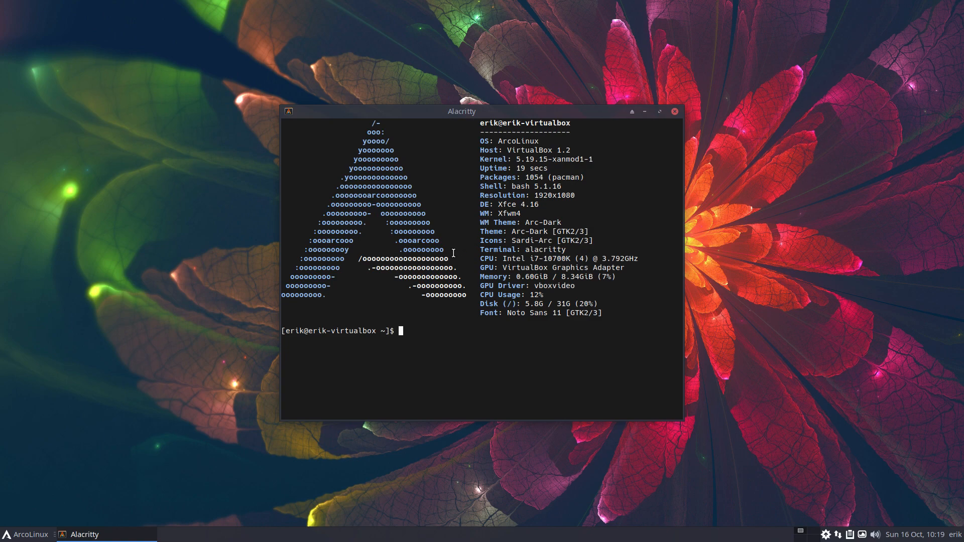
Launch Add/Remove Software from the Whisker menu, then close it and the terminal.
click(32, 534)
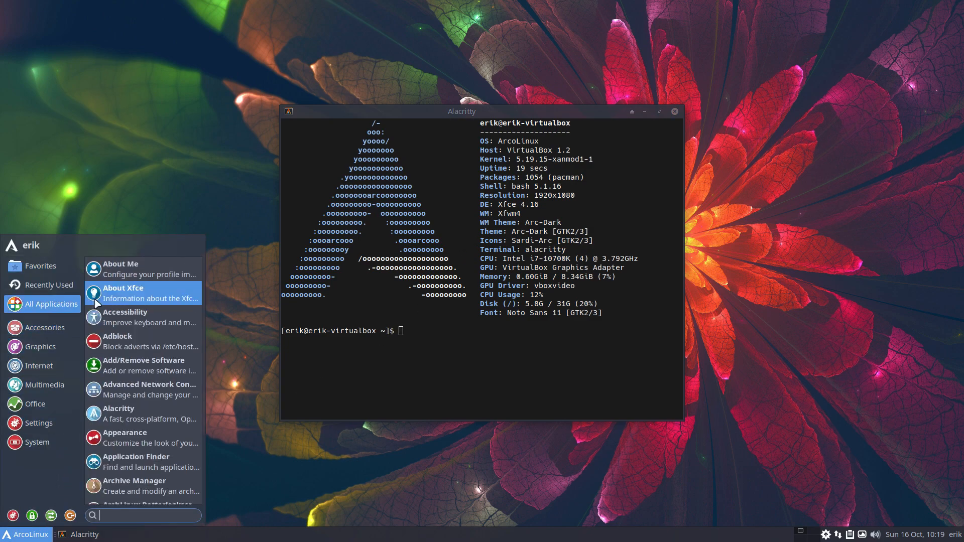
click(701, 488)
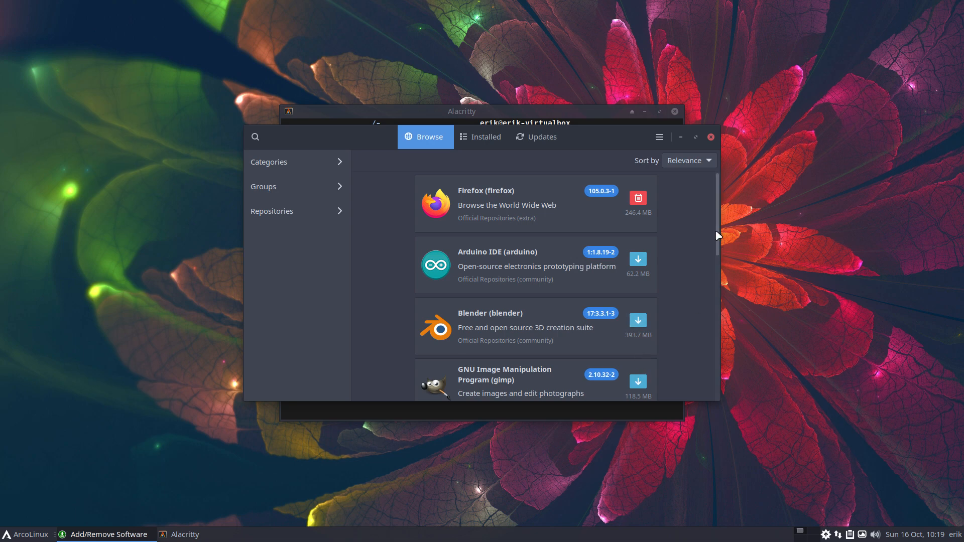
click(711, 138)
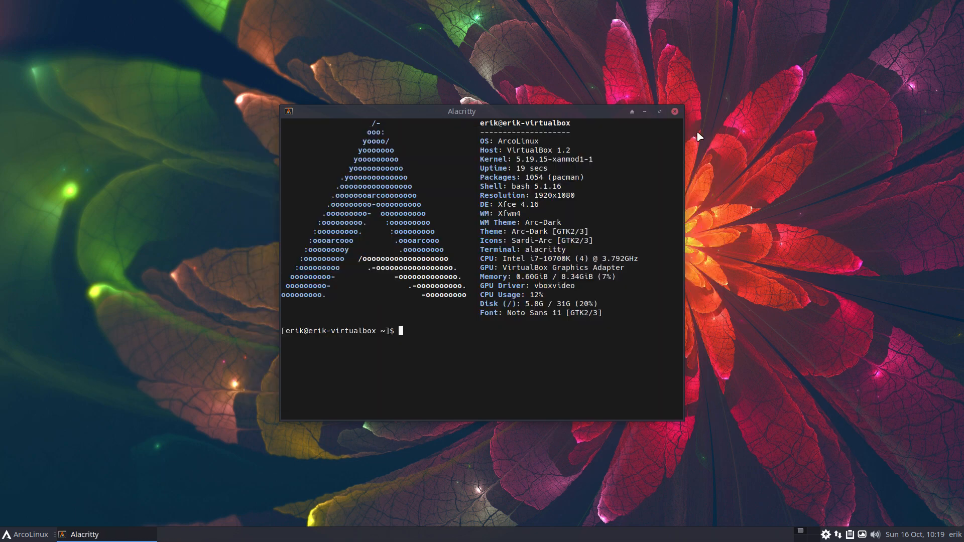
click(675, 111)
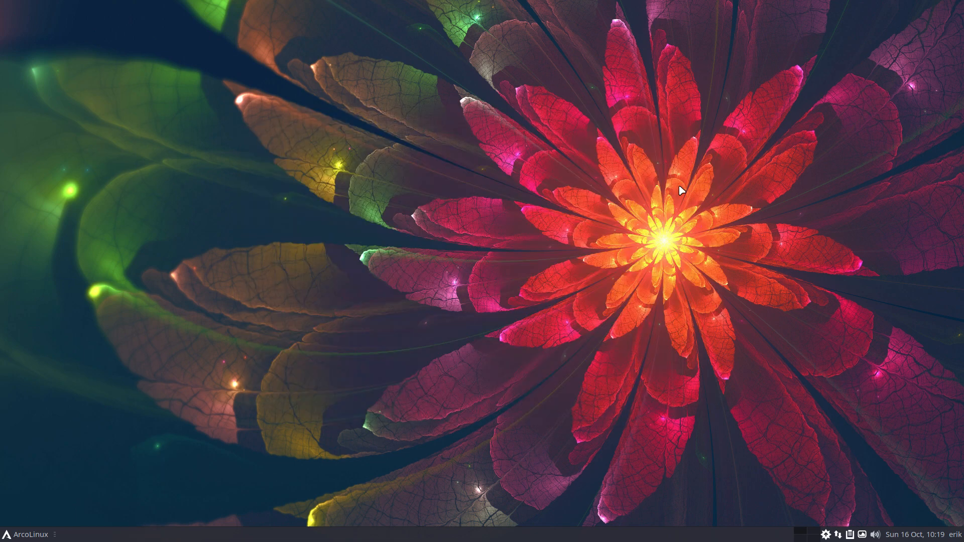